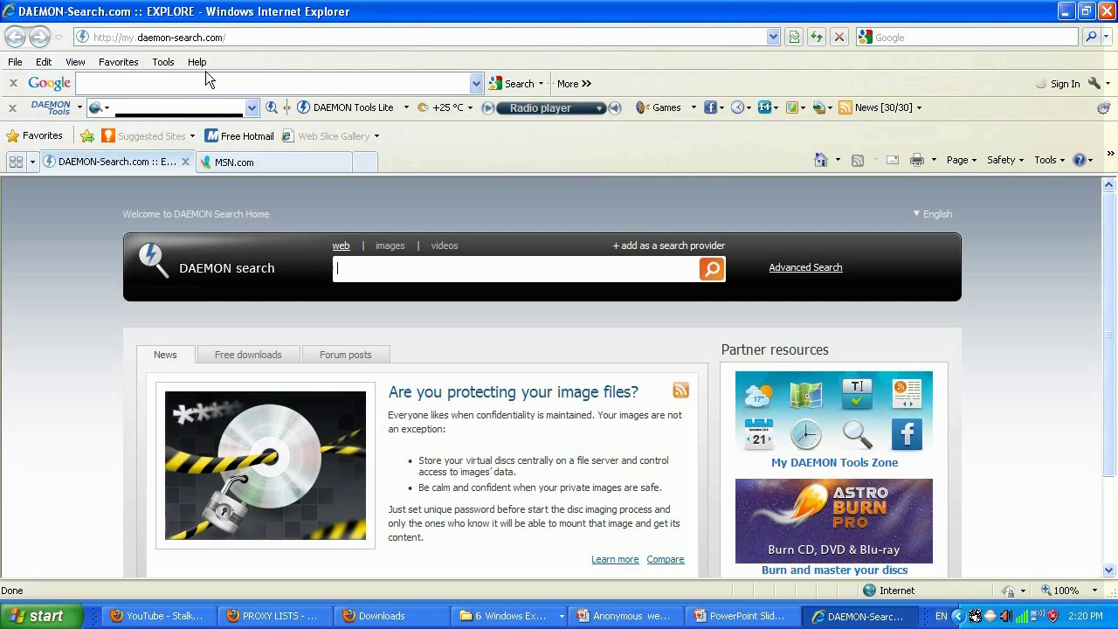
Open the Local Area Network settings from Internet Options and enable using a proxy server for the LAN.
left_click(162, 65)
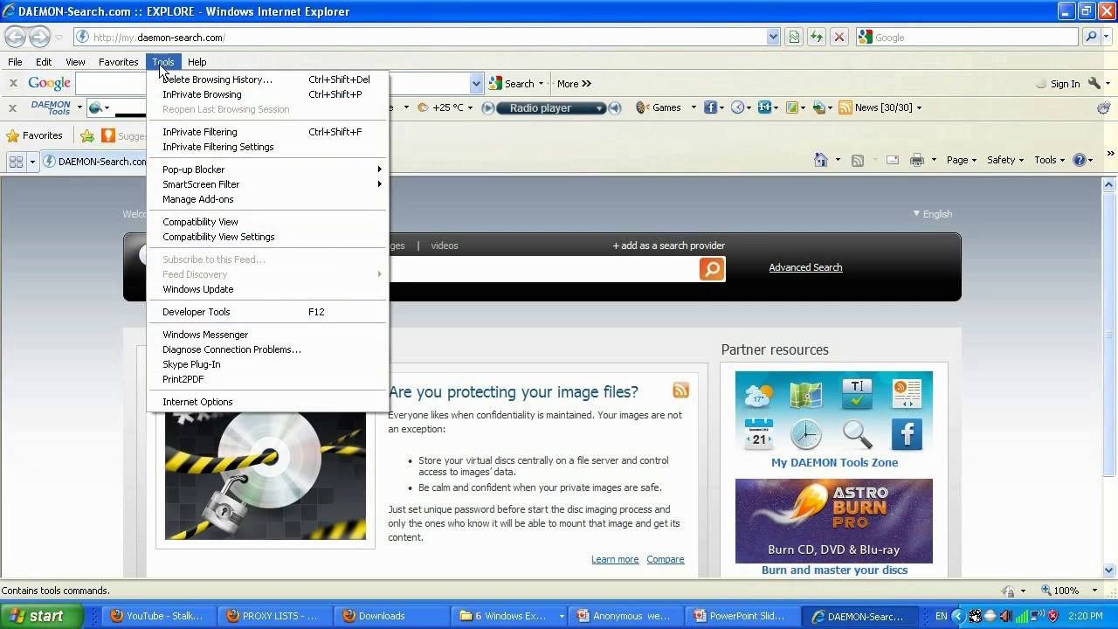
left_click(232, 401)
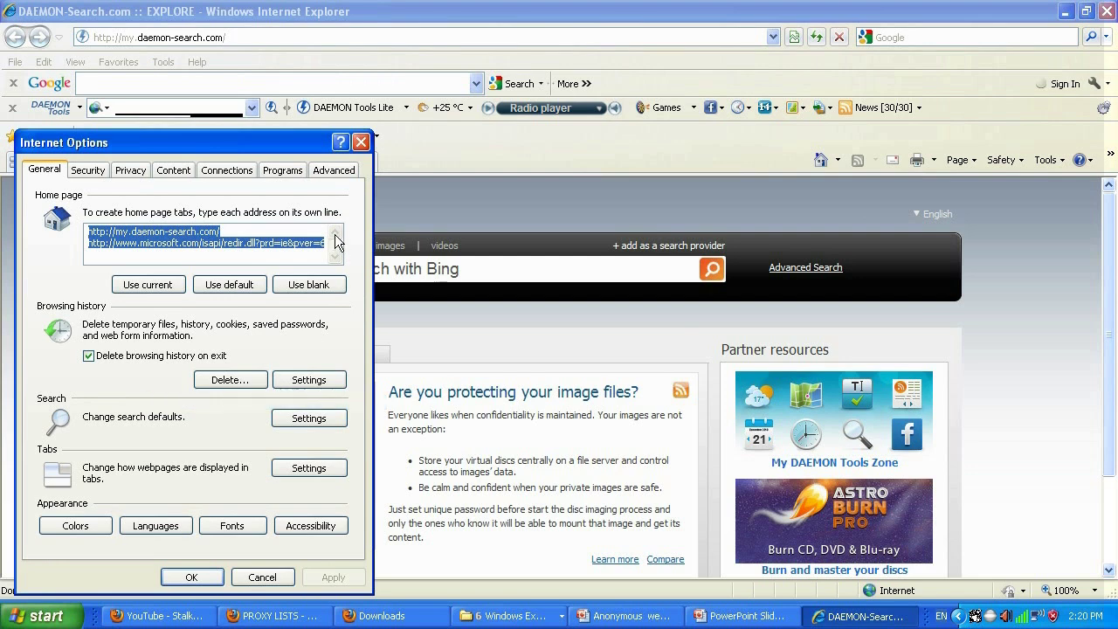
left_click_drag(246, 154, 646, 97)
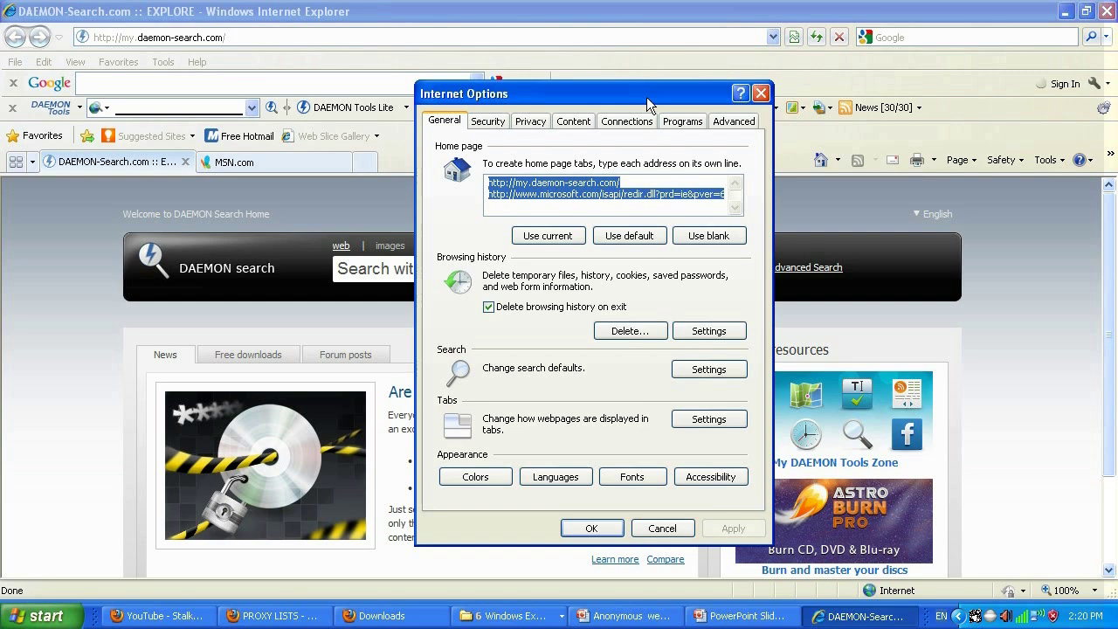
left_click(626, 124)
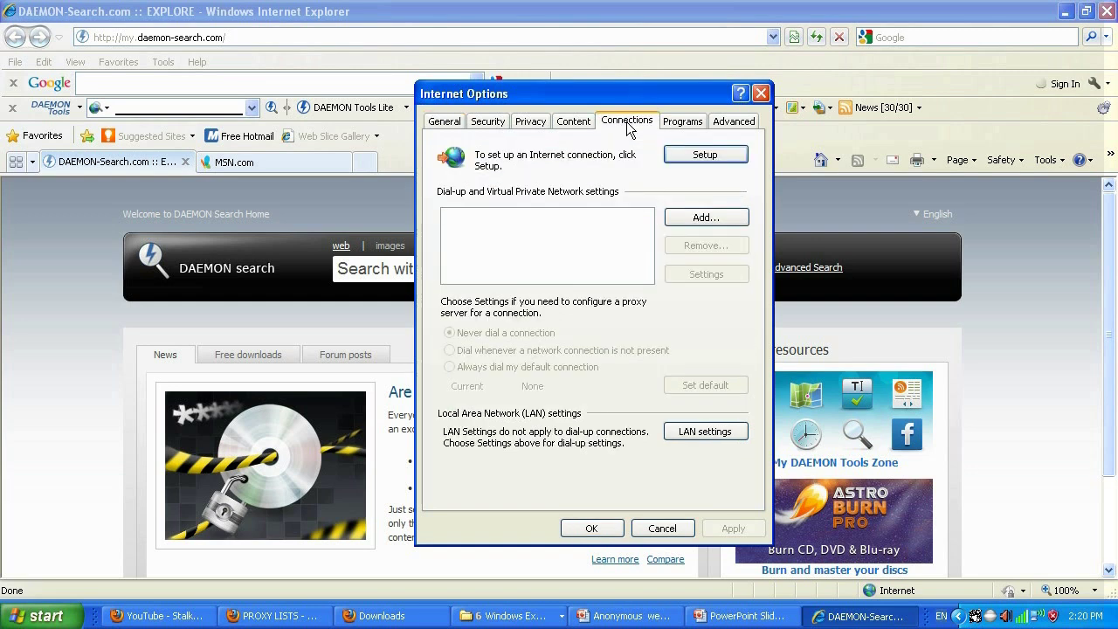
left_click(704, 435)
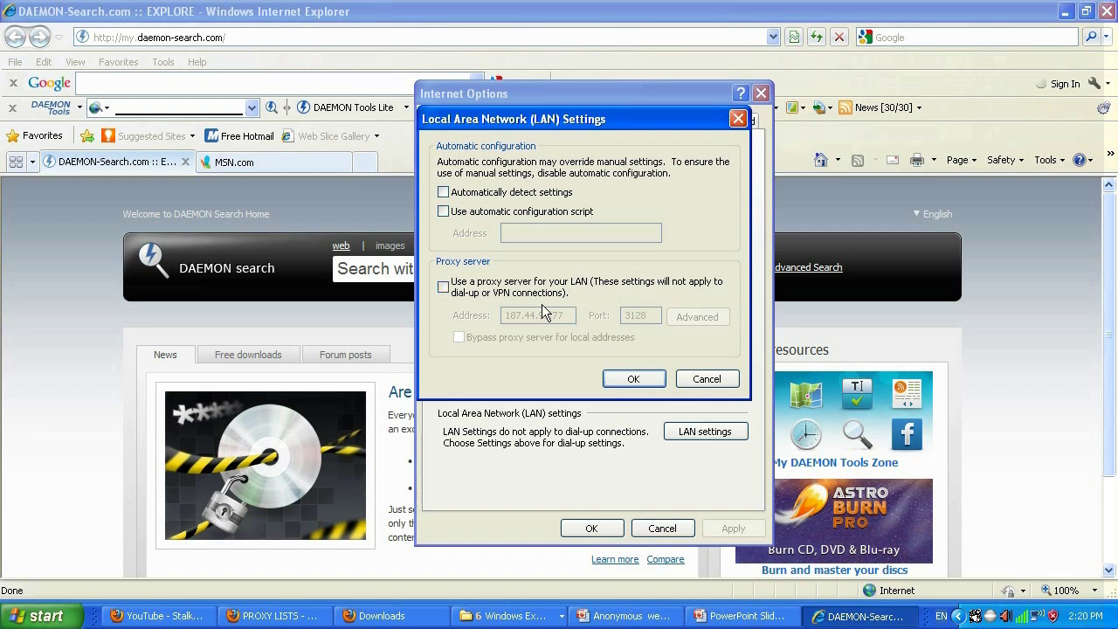
left_click(444, 288)
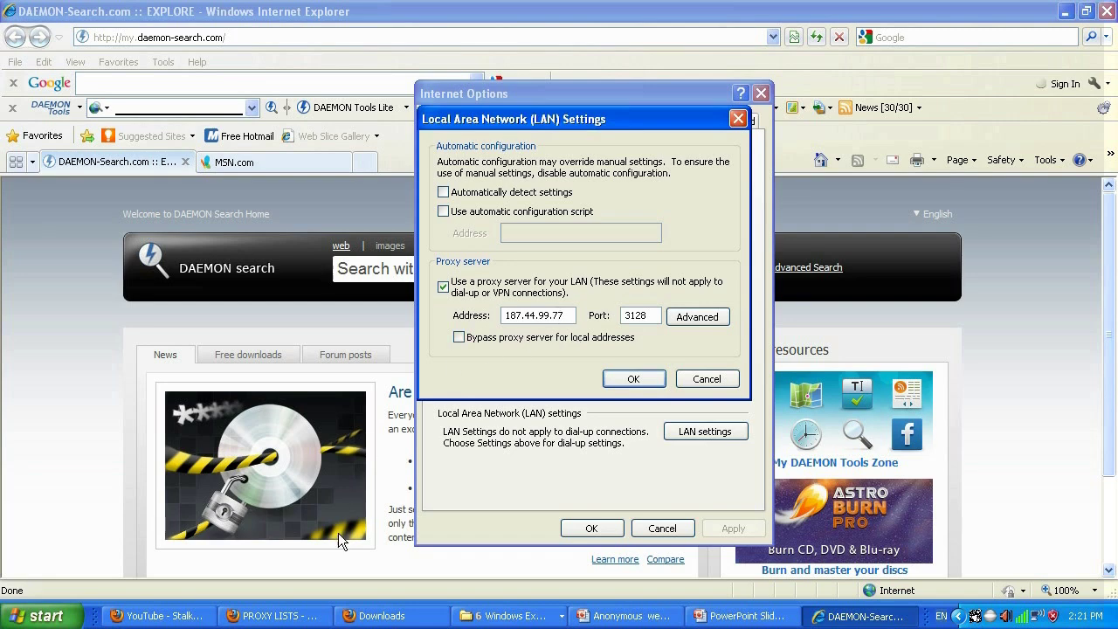
Switch to the proxy list in Firefox and copy the first anonymous proxy, 80.193.72.145:80.
left_click(274, 616)
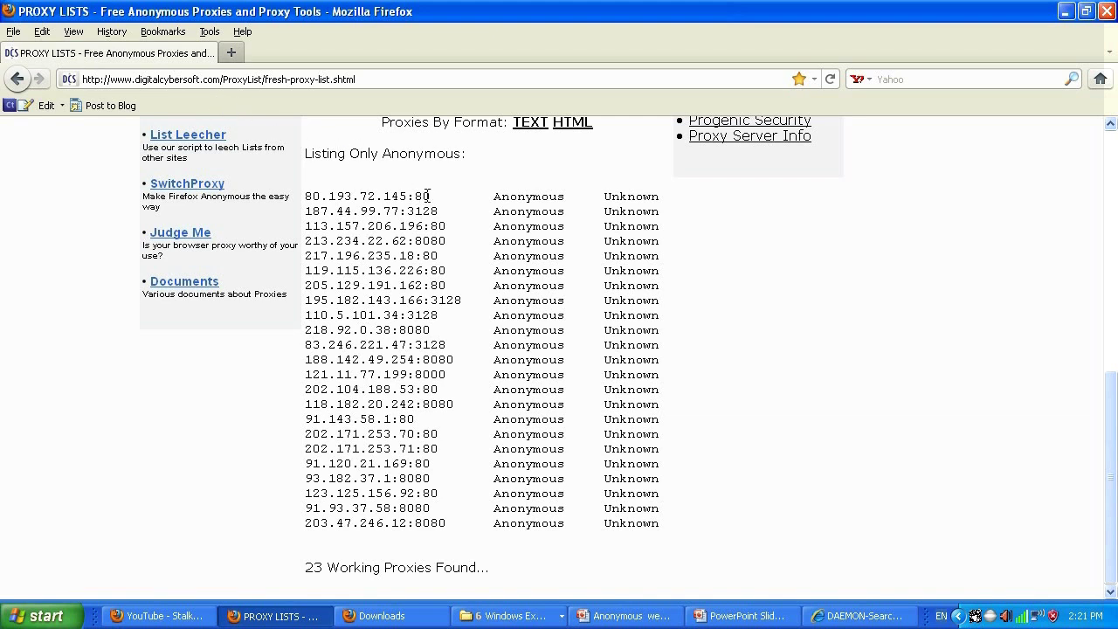
left_click_drag(429, 196, 306, 196)
key("ctrl+c")
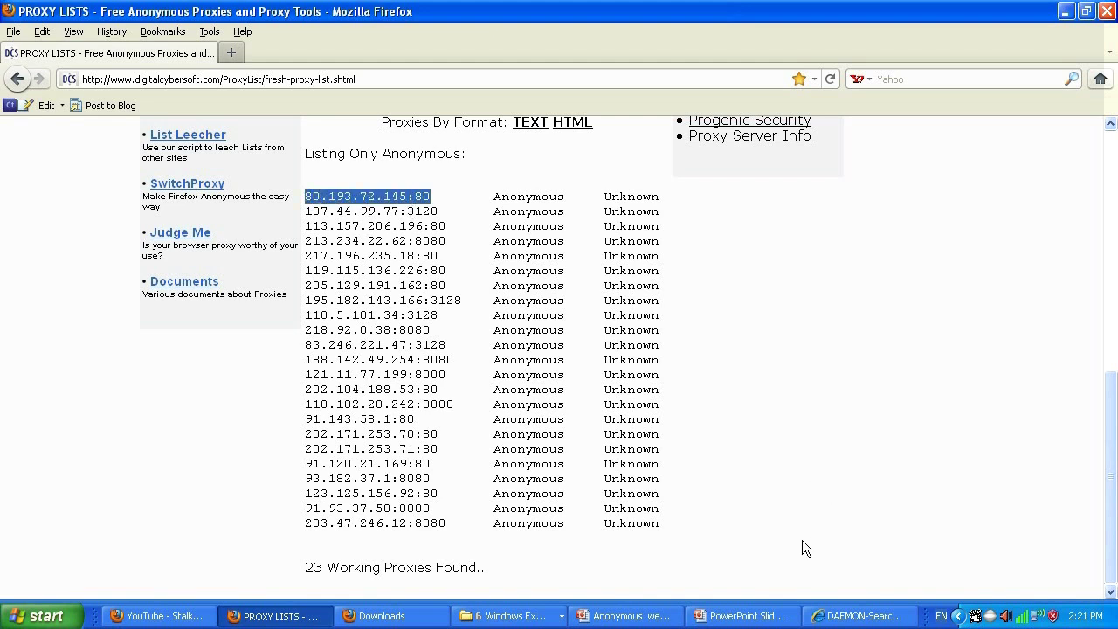
Back in Internet Explorer, set the LAN proxy address to 80.193.72.145 and the port to 80, and apply the settings.
left_click(839, 616)
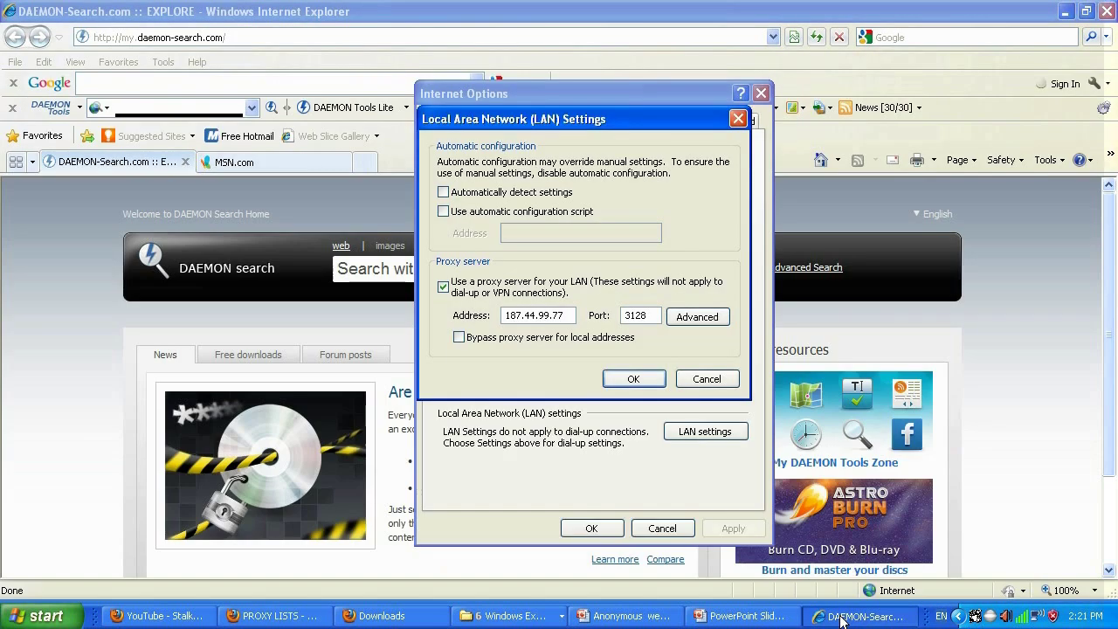
left_click_drag(572, 316, 448, 321)
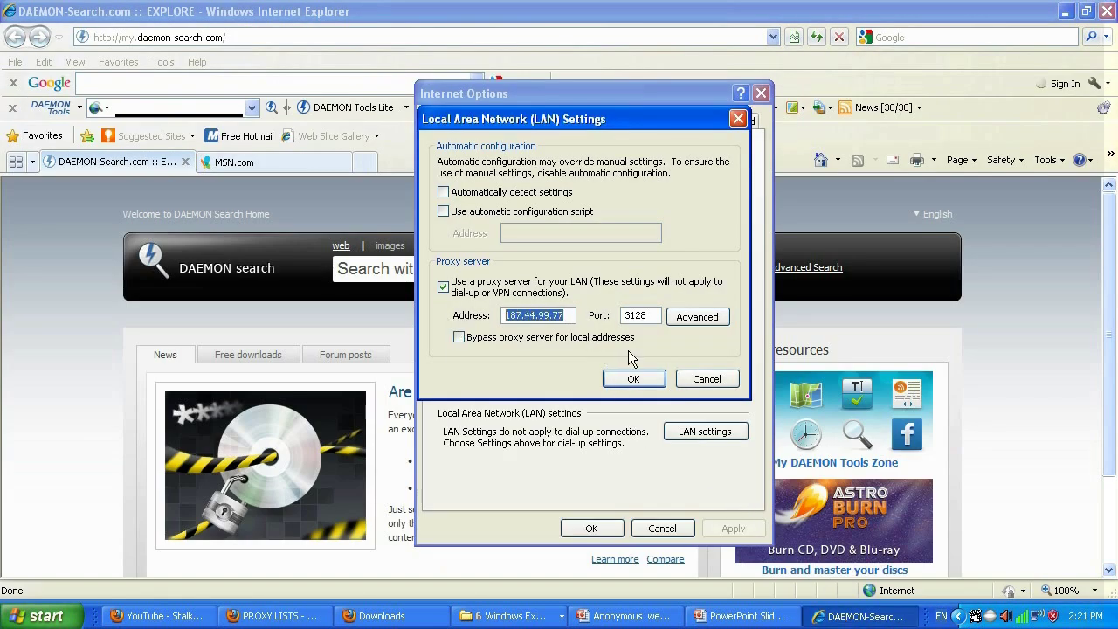
key("ctrl+v")
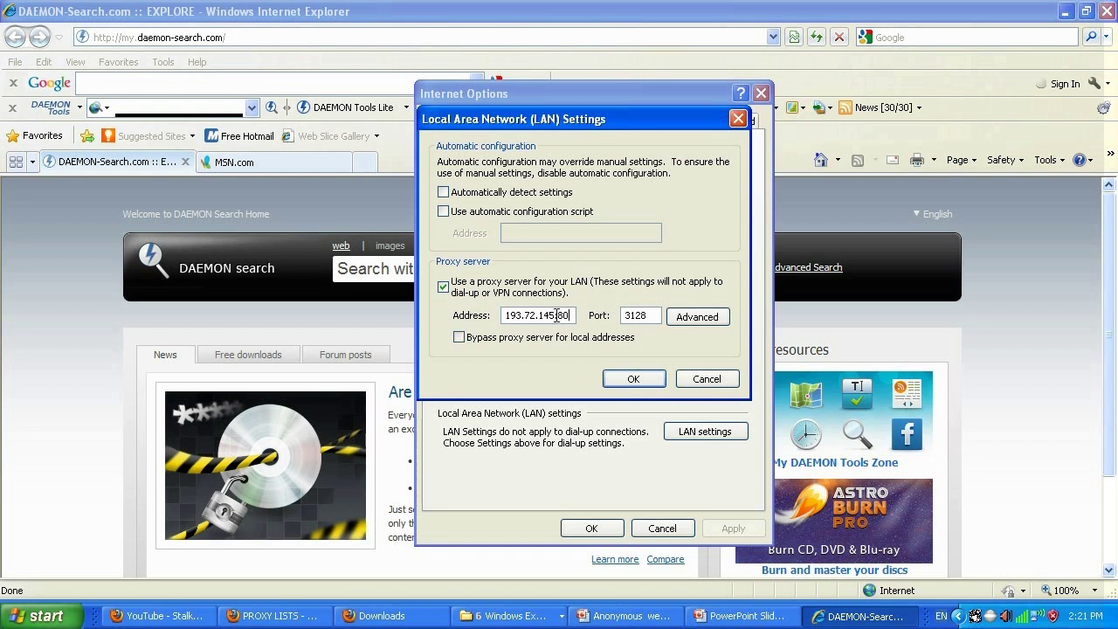
key("BackSpace")
key("BackSpace")
left_click_drag(656, 315, 611, 317)
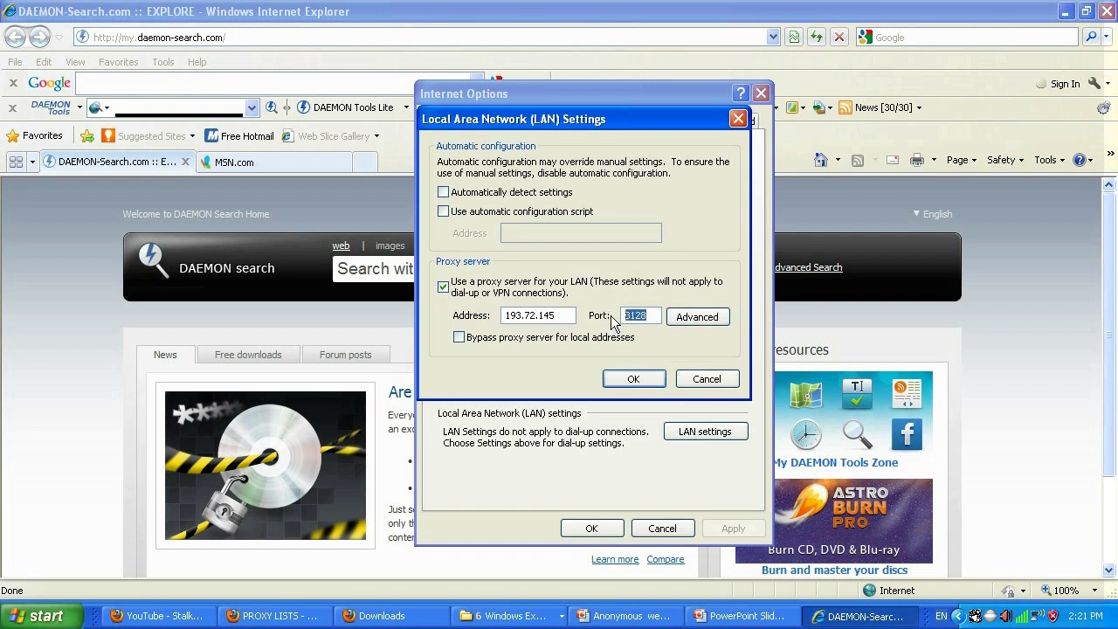
type("80")
left_click(633, 379)
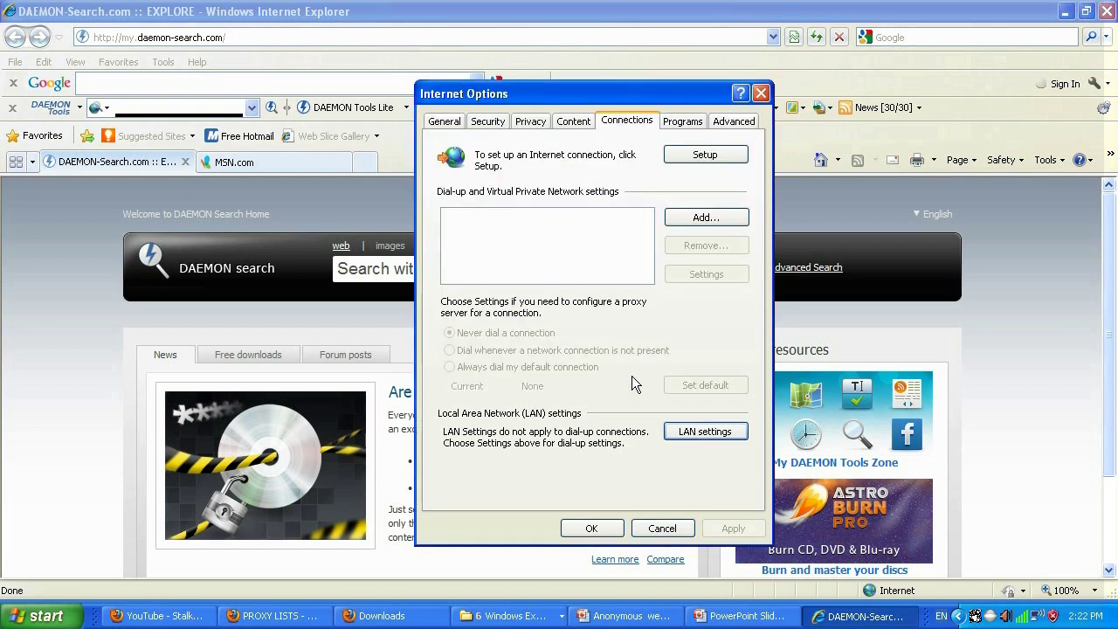
left_click(592, 529)
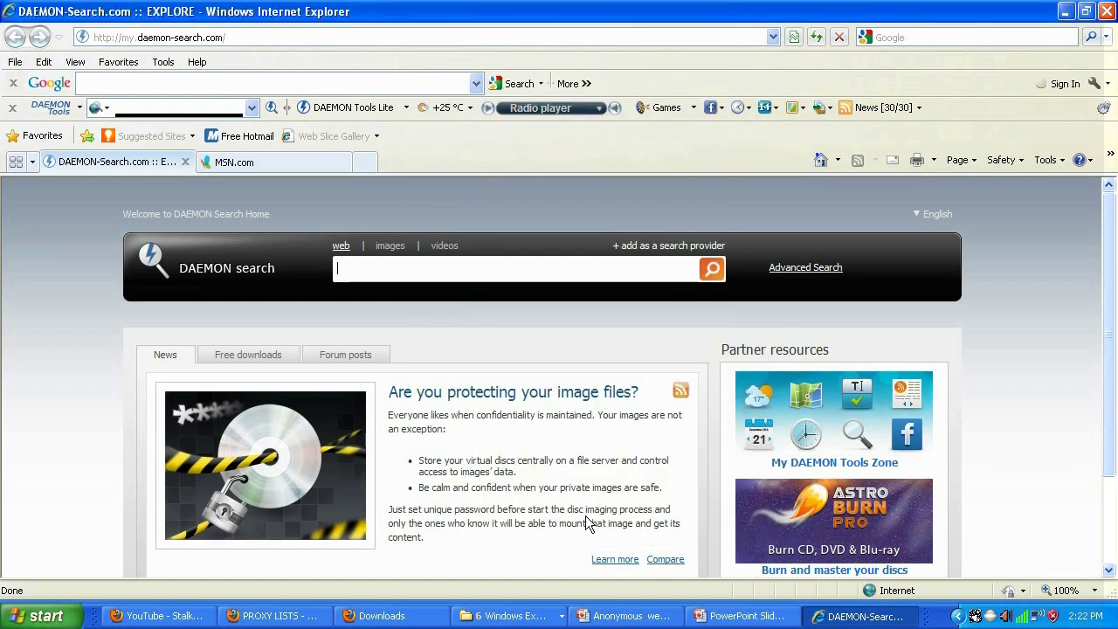
left_click(325, 38)
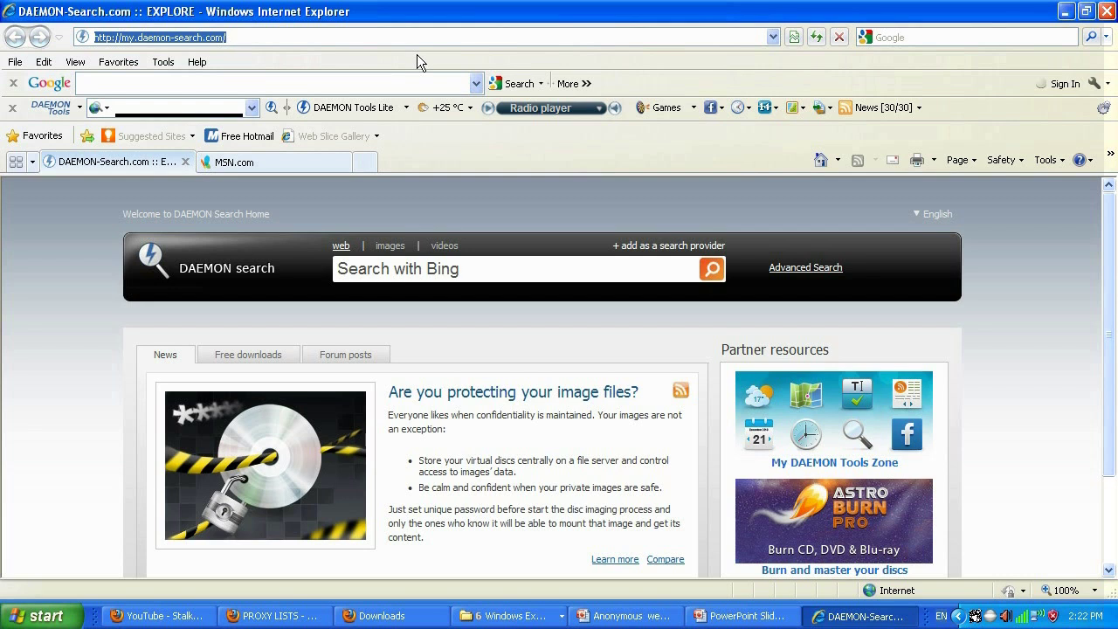
type("www")
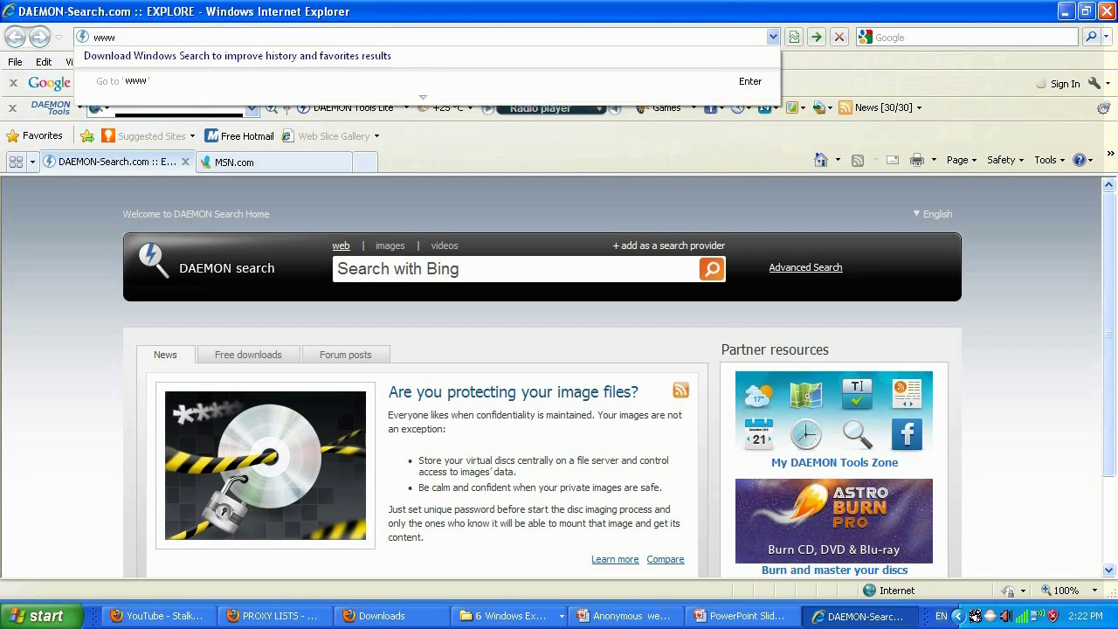
type(".whatismy")
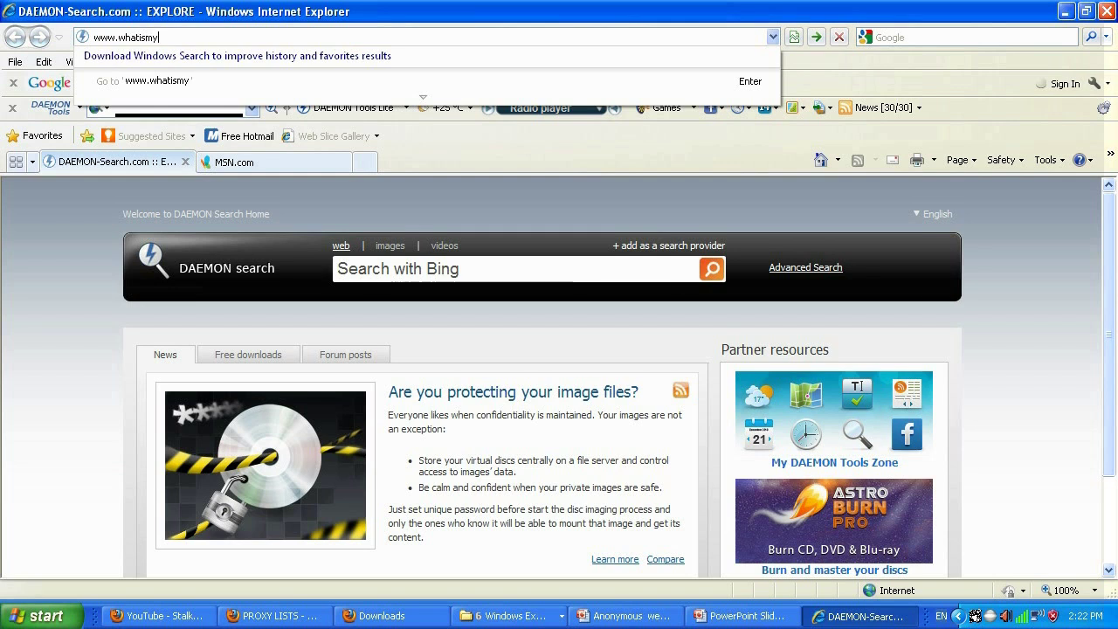
type("ipaddress.com")
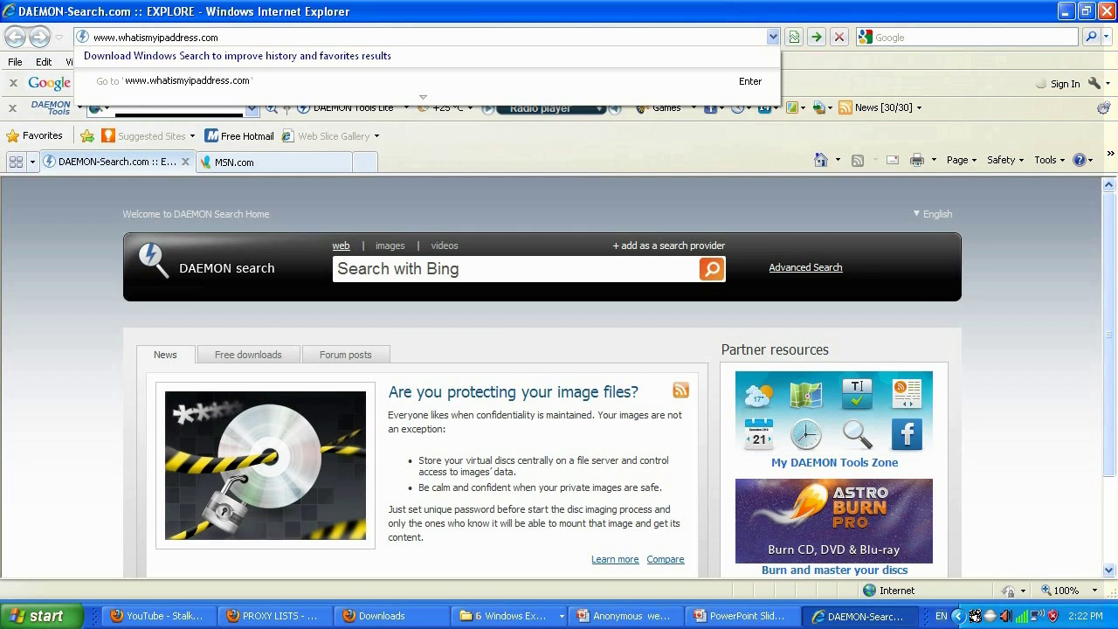
key("Return")
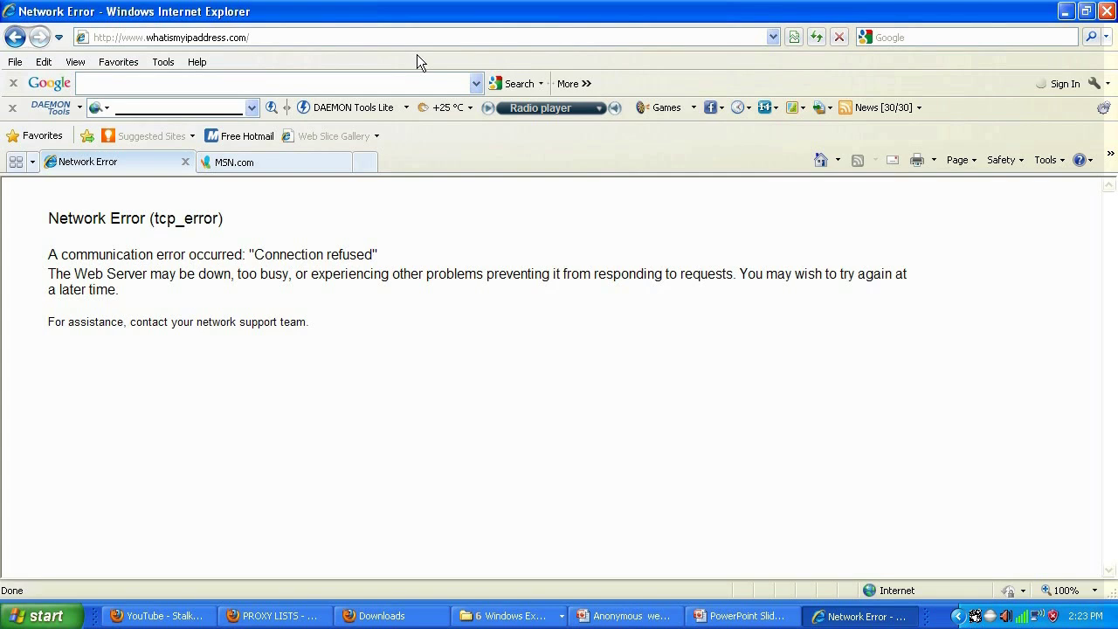
Switch to the proxy list in Firefox and copy the second anonymous proxy, 187.44.99.77:3128.
left_click(273, 616)
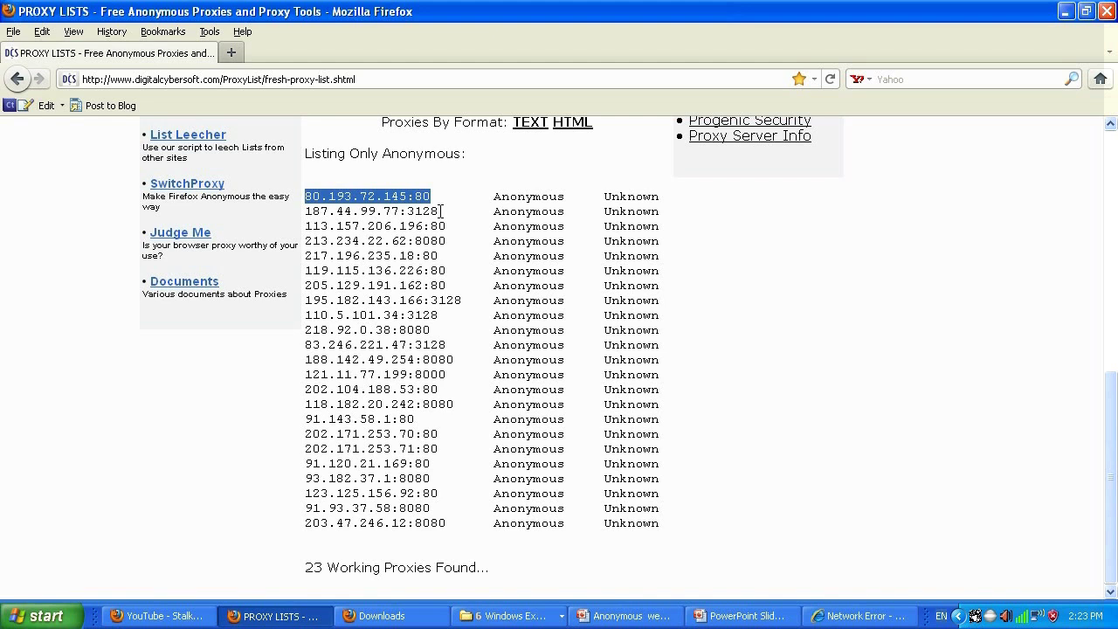
left_click_drag(441, 211, 310, 214)
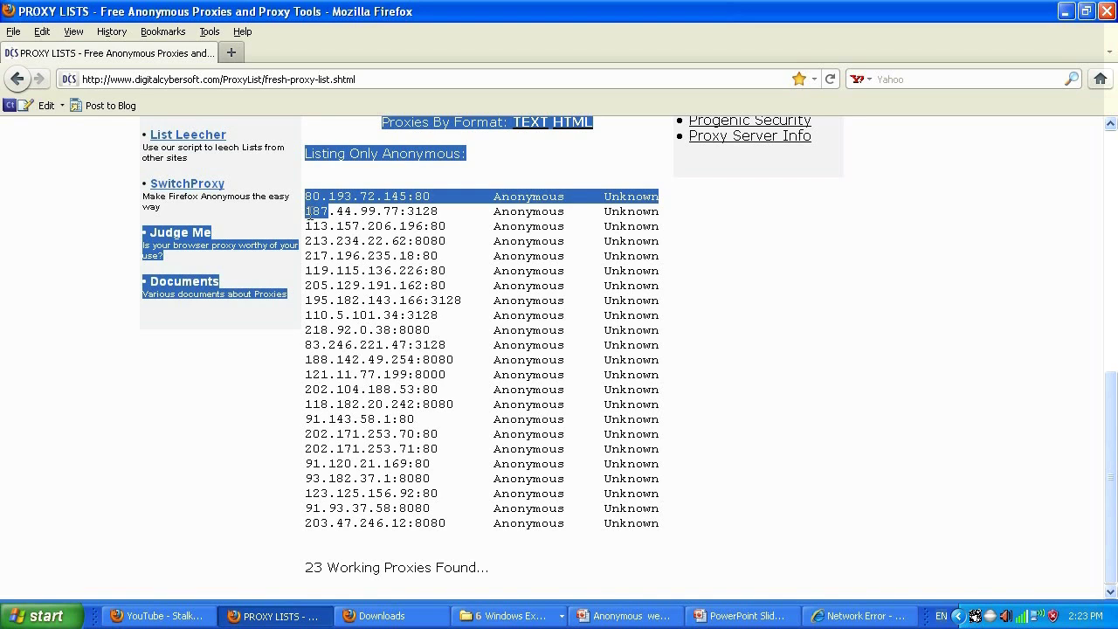
left_click(375, 212)
left_click_drag(398, 211, 305, 212)
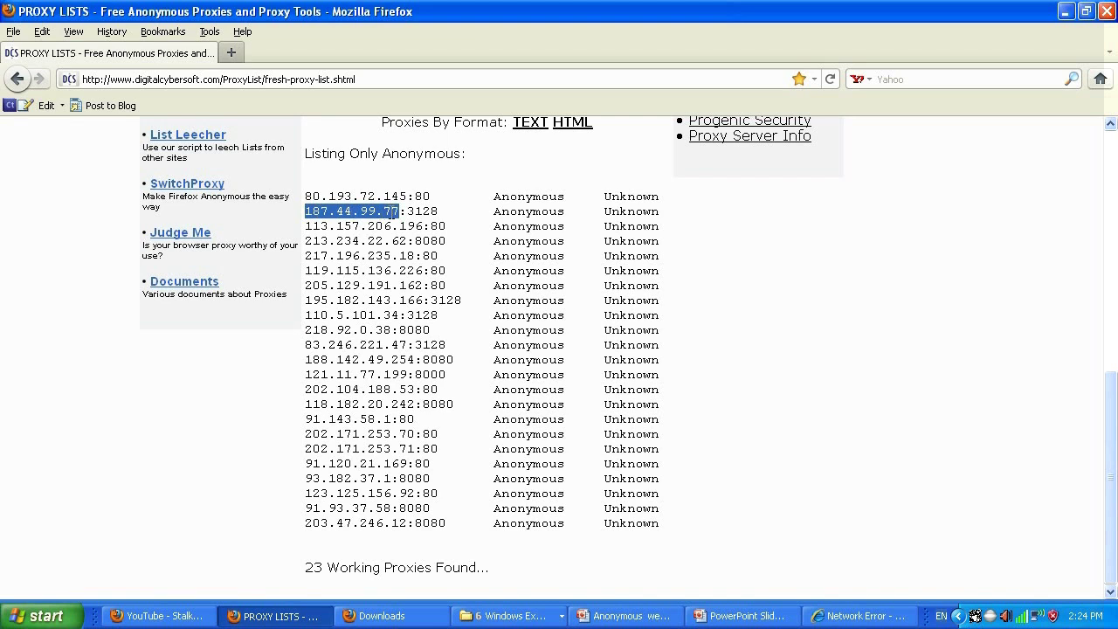
left_click(408, 206)
left_click_drag(407, 210, 438, 211)
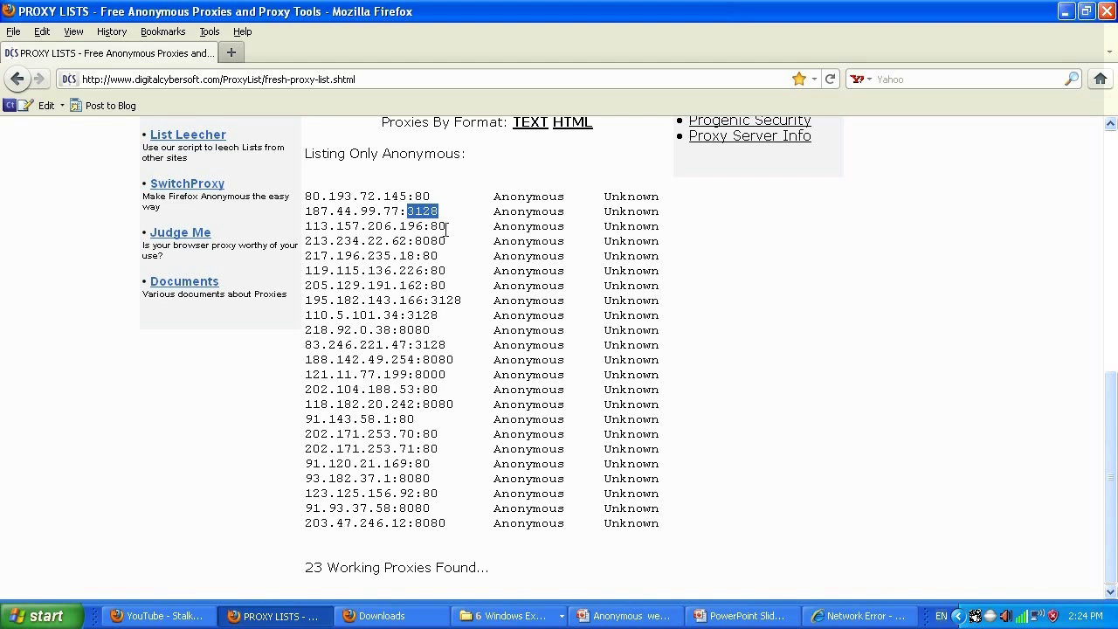
left_click(442, 210)
left_click_drag(442, 211, 304, 211)
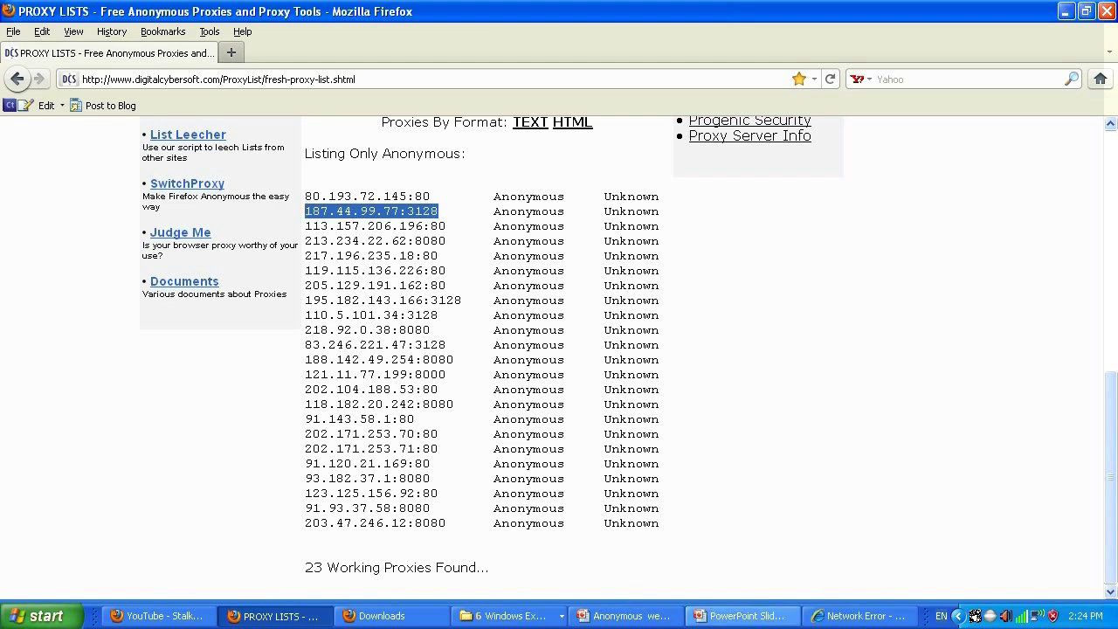
Switch to Internet Explorer and reopen the Local Area Network settings from Internet Options.
left_click(861, 616)
left_click(154, 61)
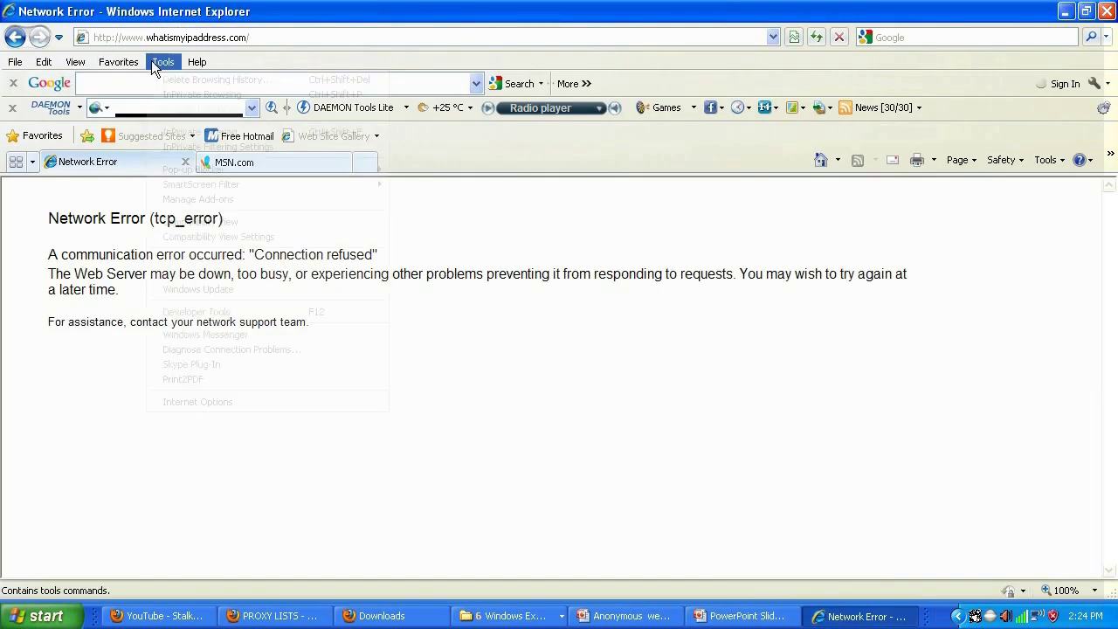
left_click(189, 405)
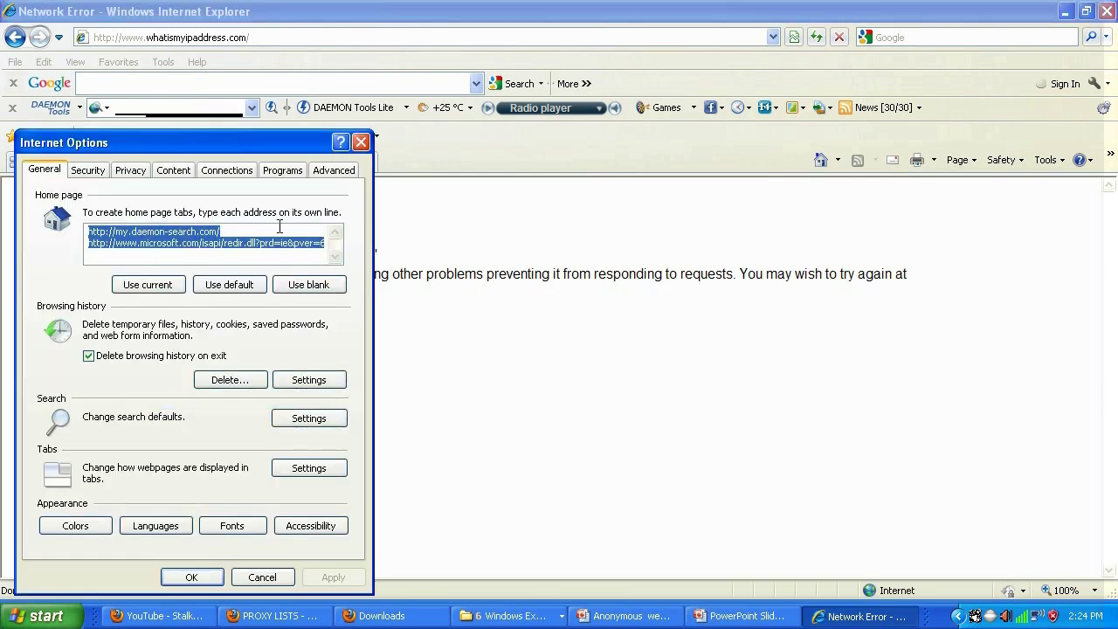
left_click(227, 172)
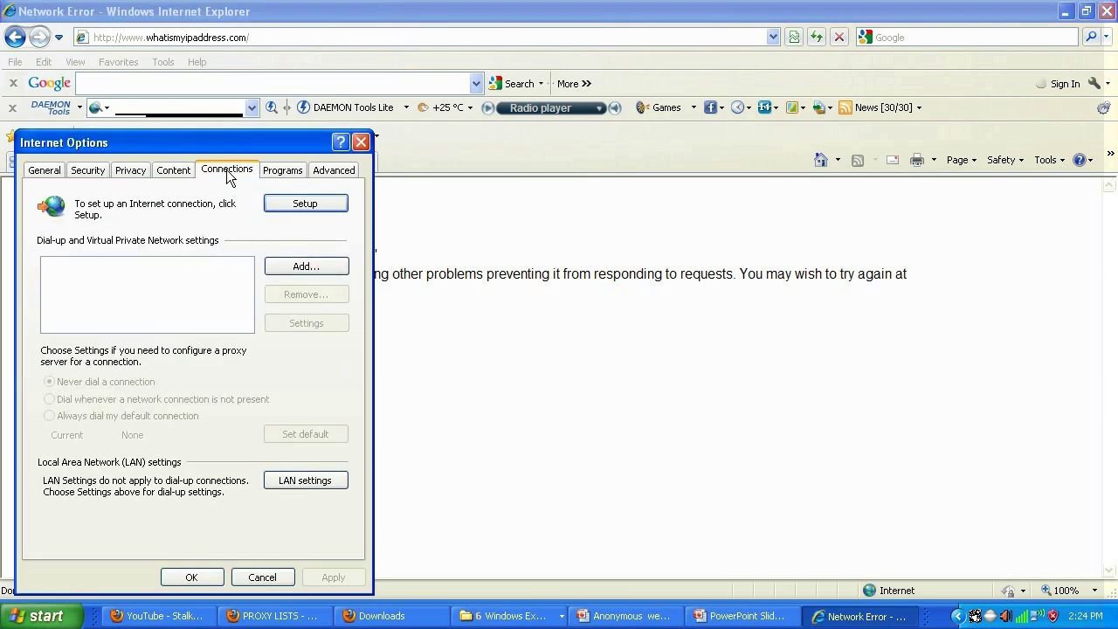
left_click(299, 487)
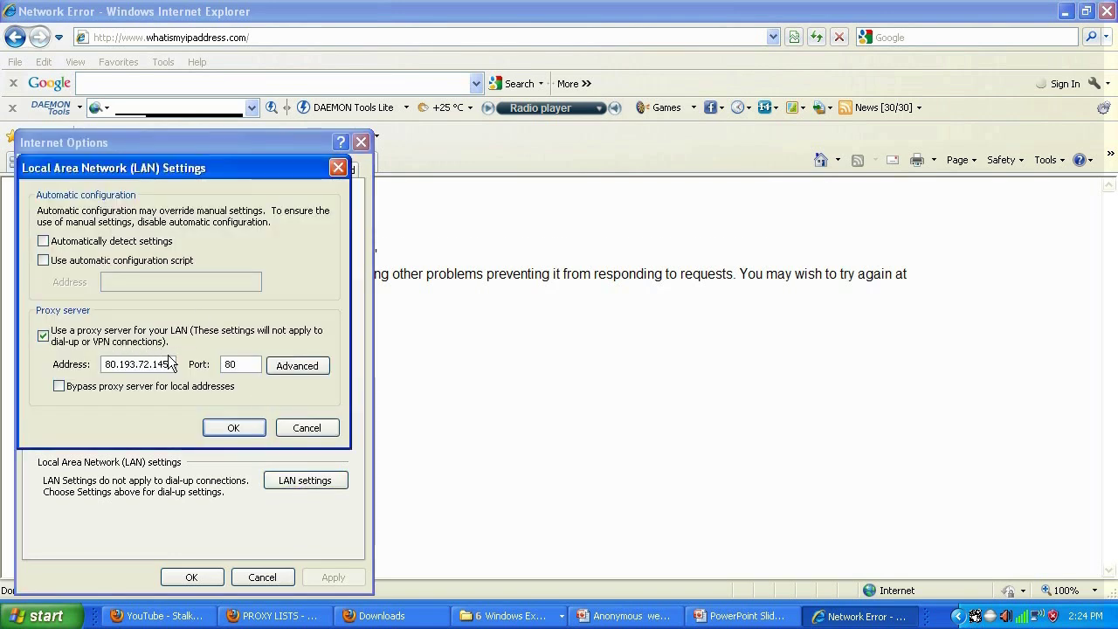
Replace the LAN proxy address with 187.44.99.77, set the port to 3128, and confirm the settings.
left_click_drag(172, 363, 87, 371)
type("44.99.77:3128")
key("BackSpace")
key("BackSpace")
key("BackSpace")
key("BackSpace")
double_click(234, 363)
type("3128")
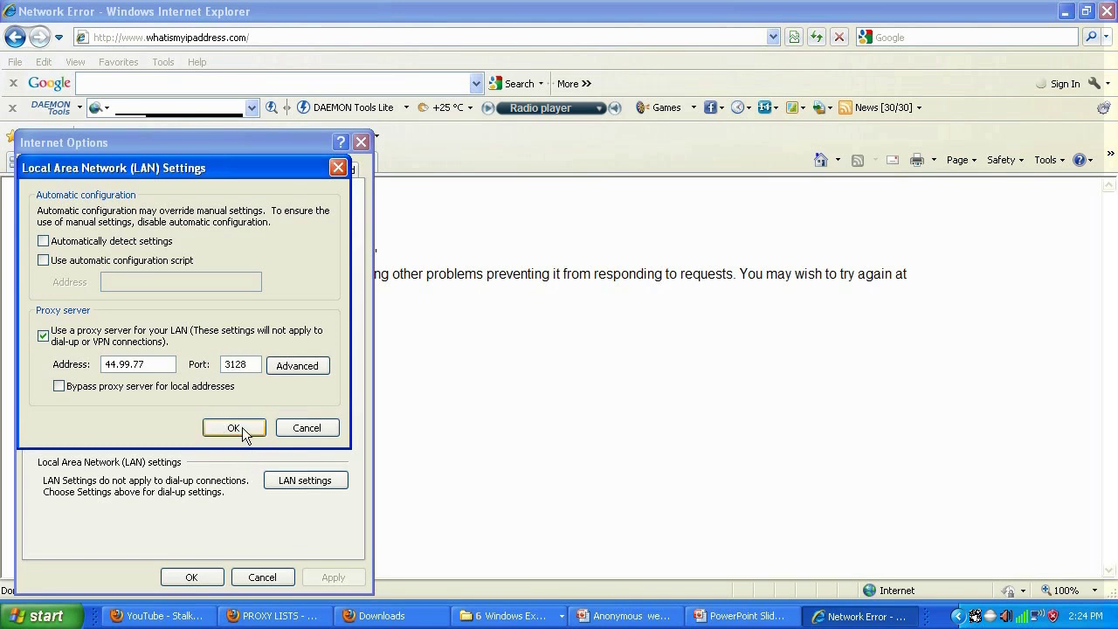
left_click(234, 428)
left_click(200, 575)
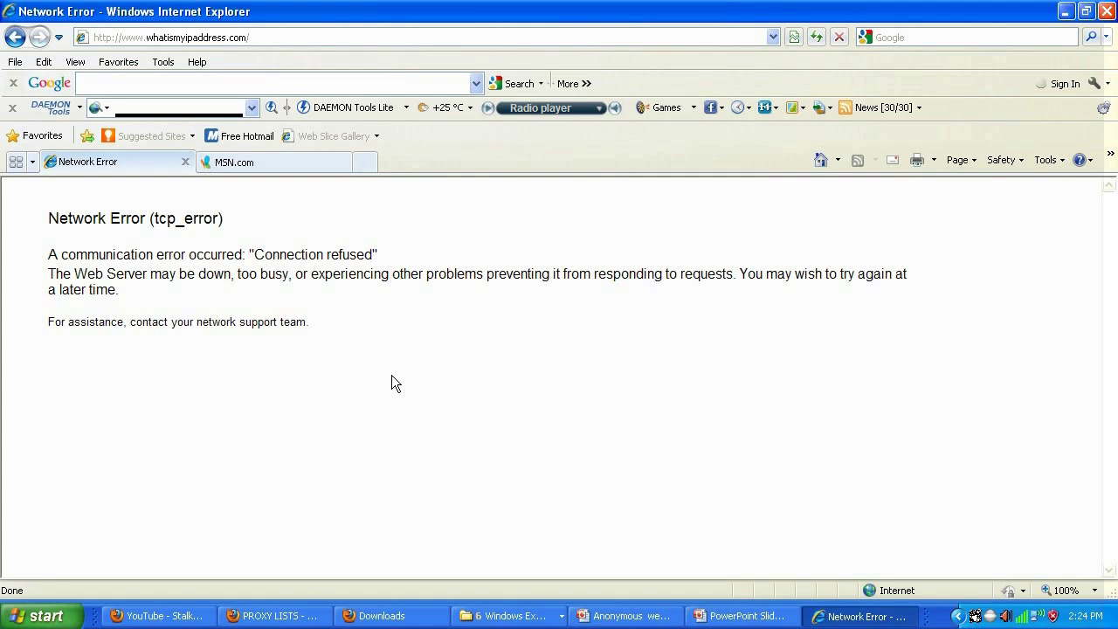
Reload whatismyipaddress.com and compare the reported IP address and country with the chosen proxy in the Firefox list.
left_click(297, 37)
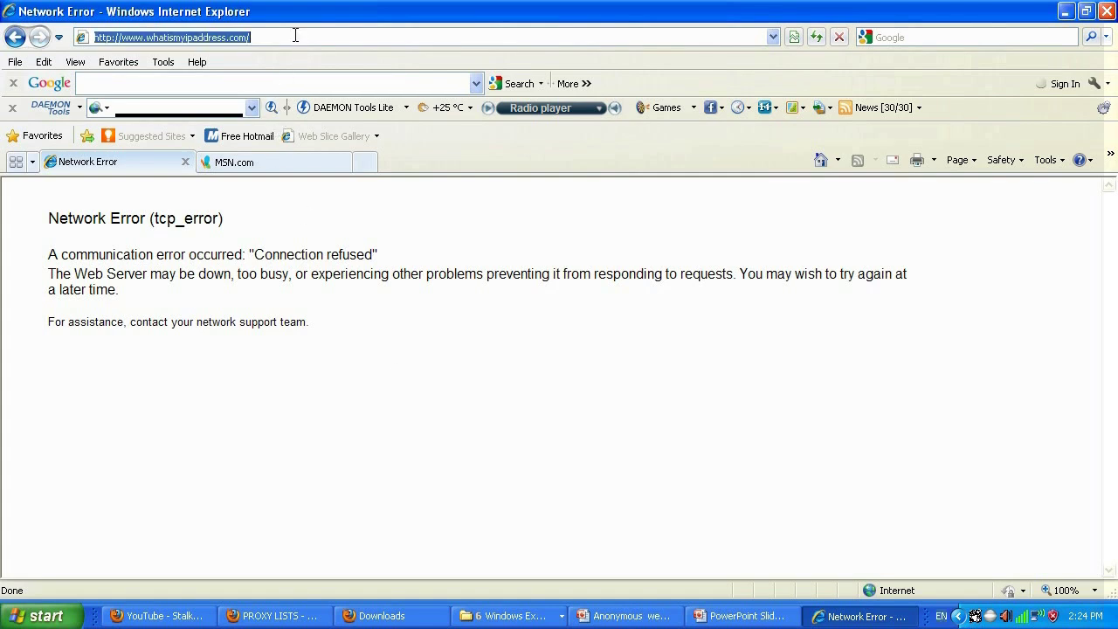
key("Return")
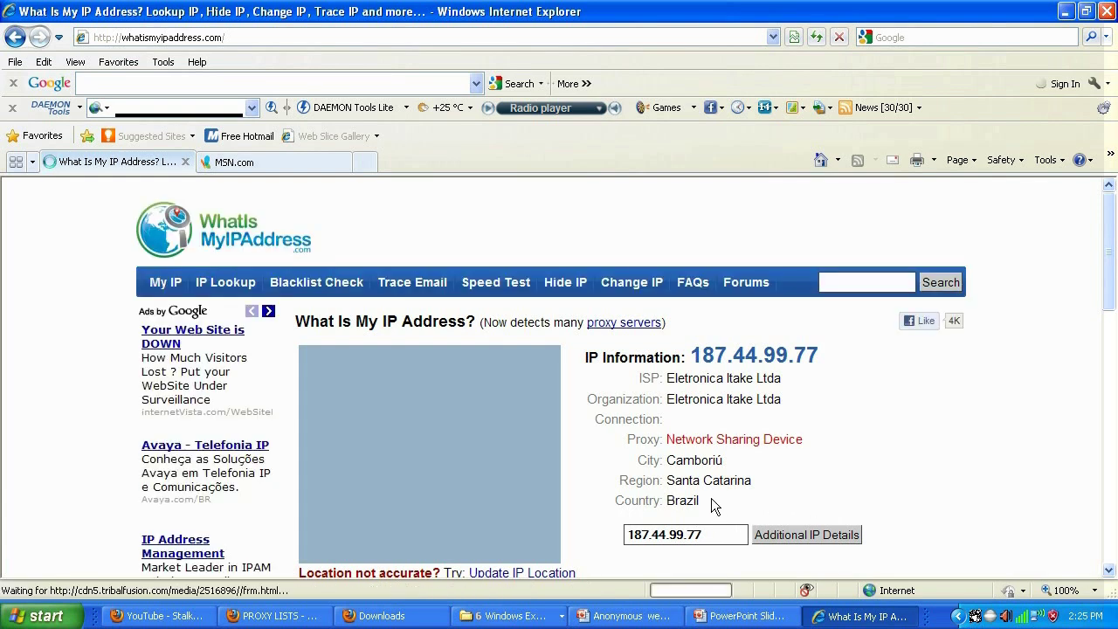
left_click_drag(711, 499, 667, 500)
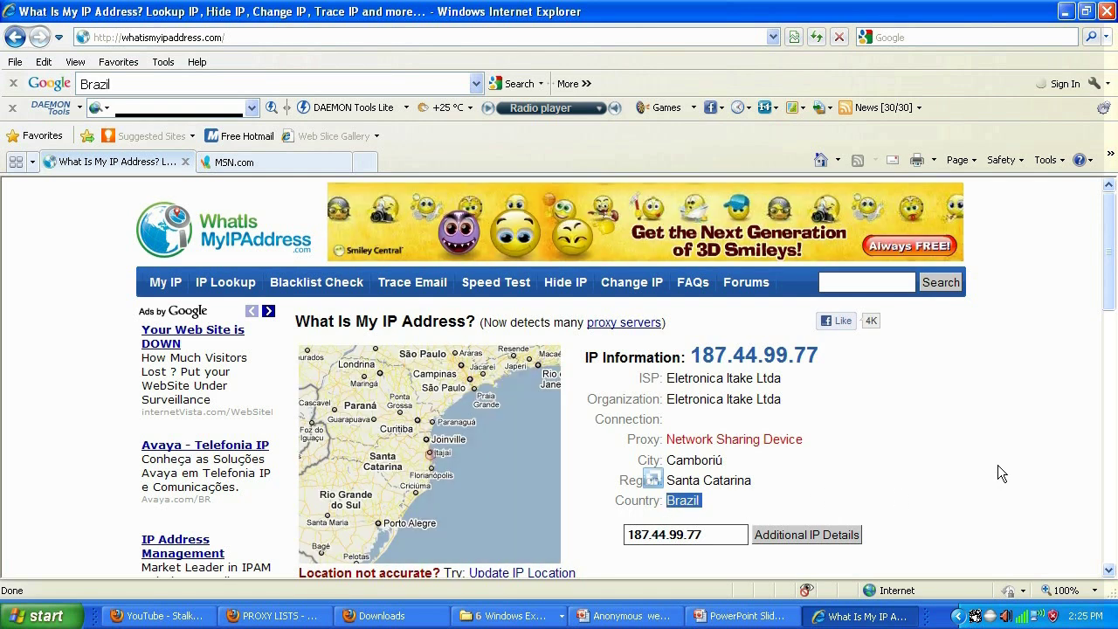
left_click_drag(820, 356, 691, 356)
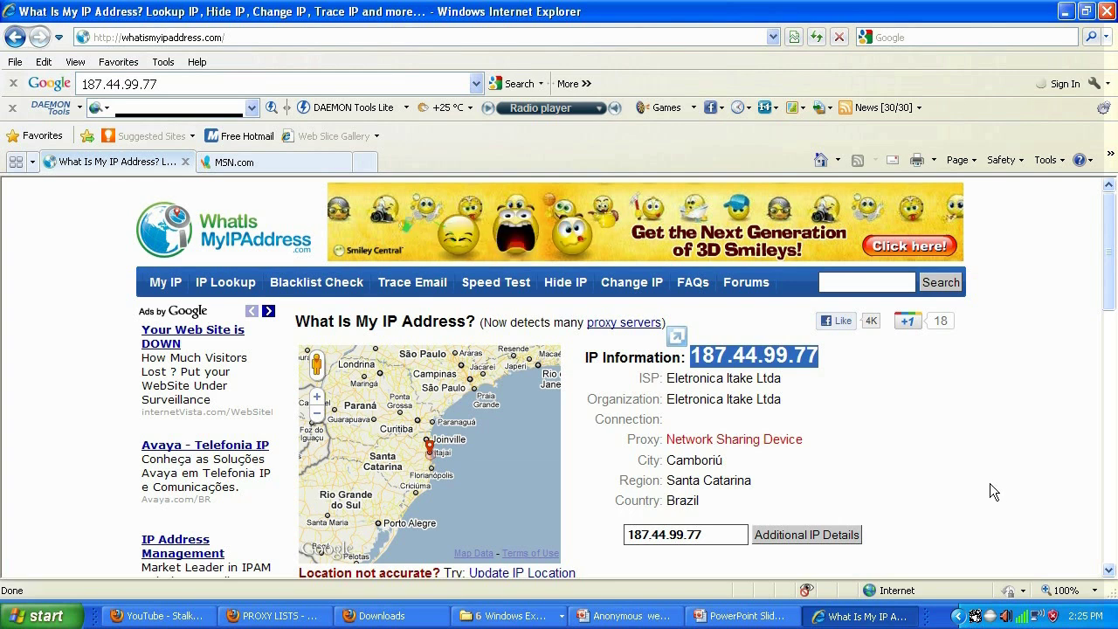
left_click(266, 621)
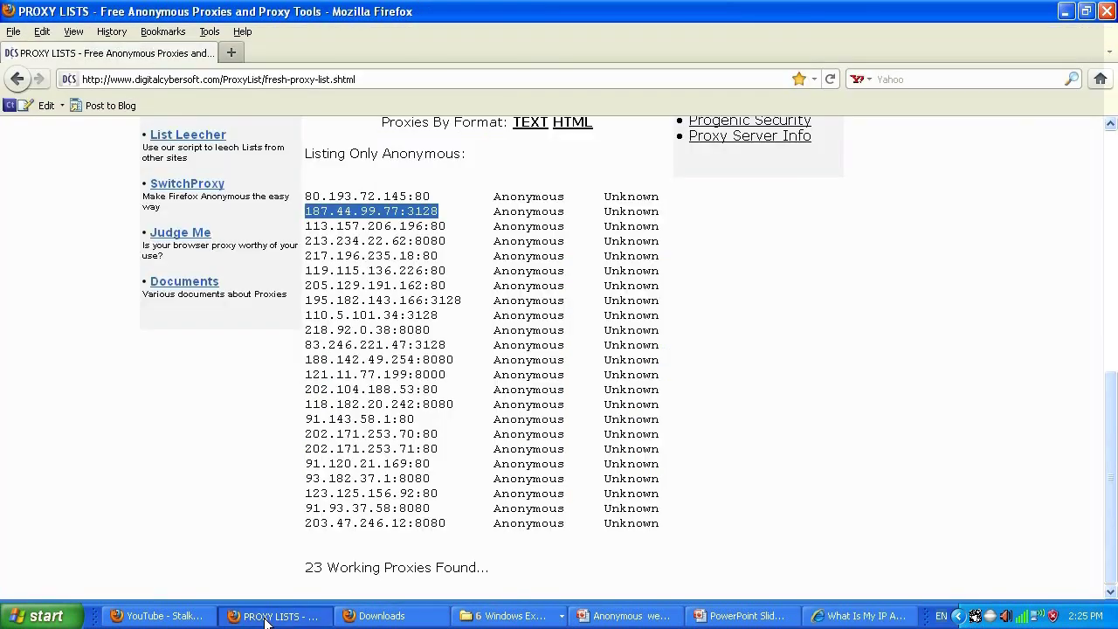
Copy the third anonymous proxy, 113.157.206.196:80, from the Firefox proxy list.
left_click(450, 222)
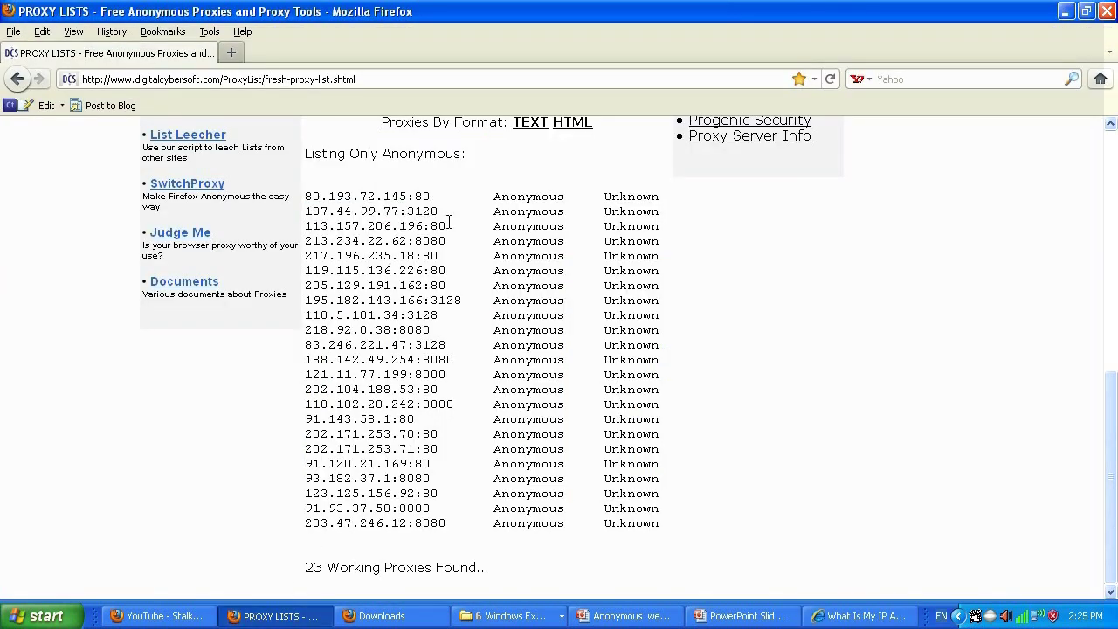
left_click_drag(449, 224, 308, 226)
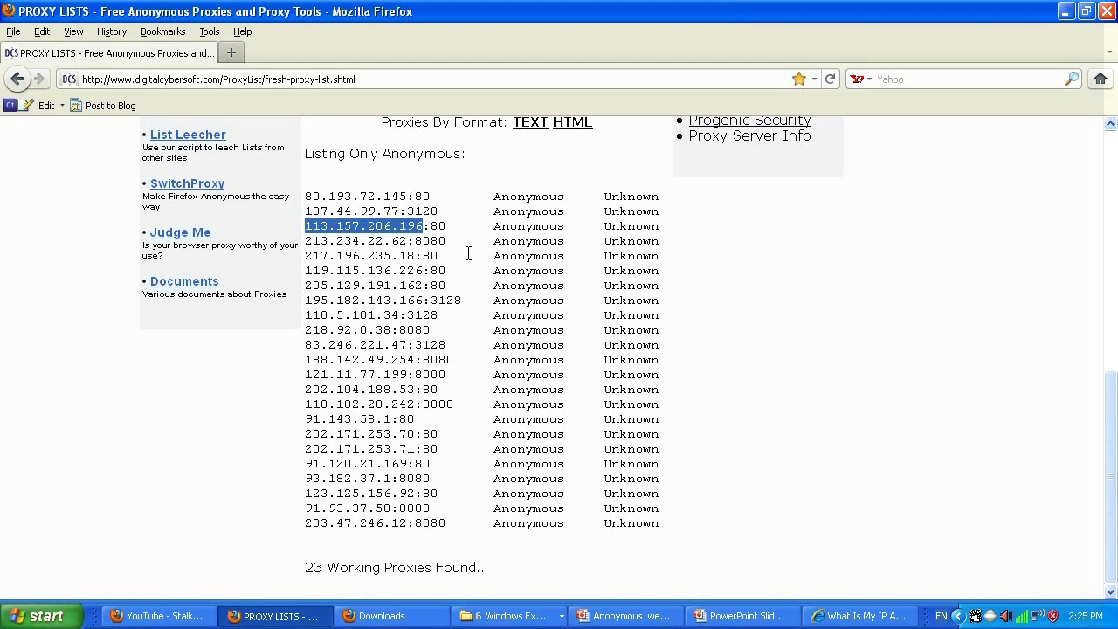
left_click_drag(455, 227, 304, 225)
Switch to Internet Explorer and open the Local Area Network settings from the Internet Options connections.
left_click(861, 616)
left_click(164, 62)
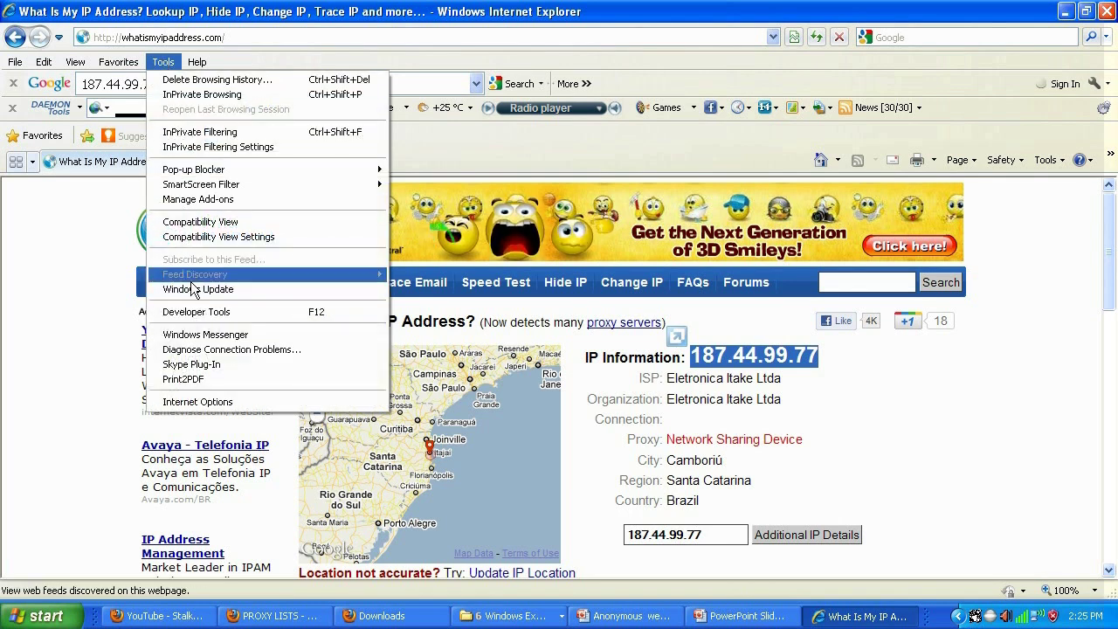
left_click(215, 403)
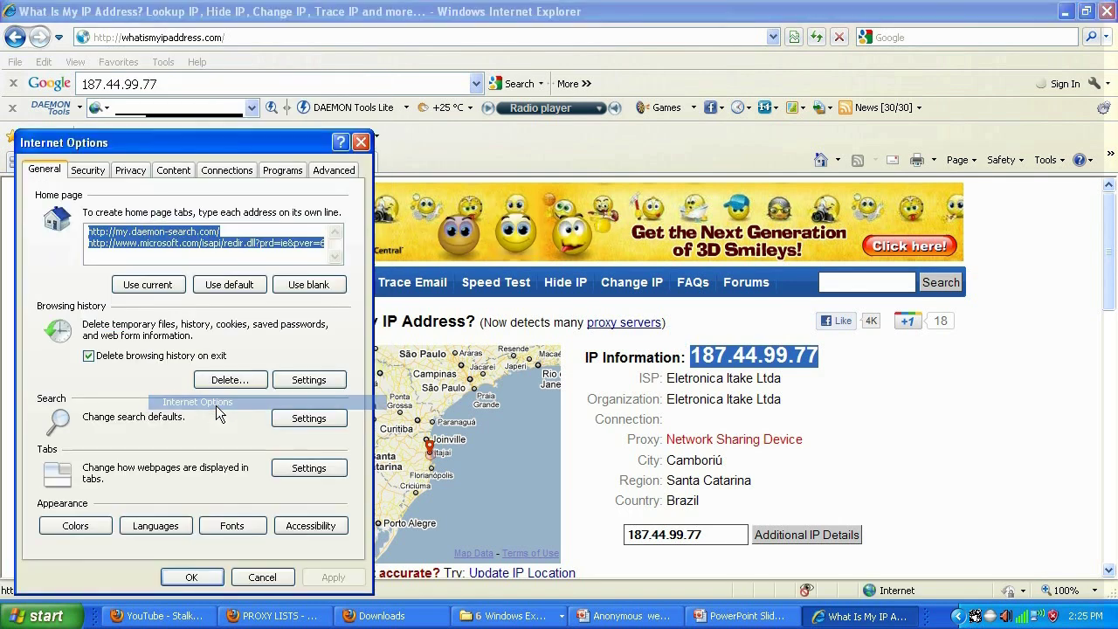
left_click(244, 170)
left_click(301, 480)
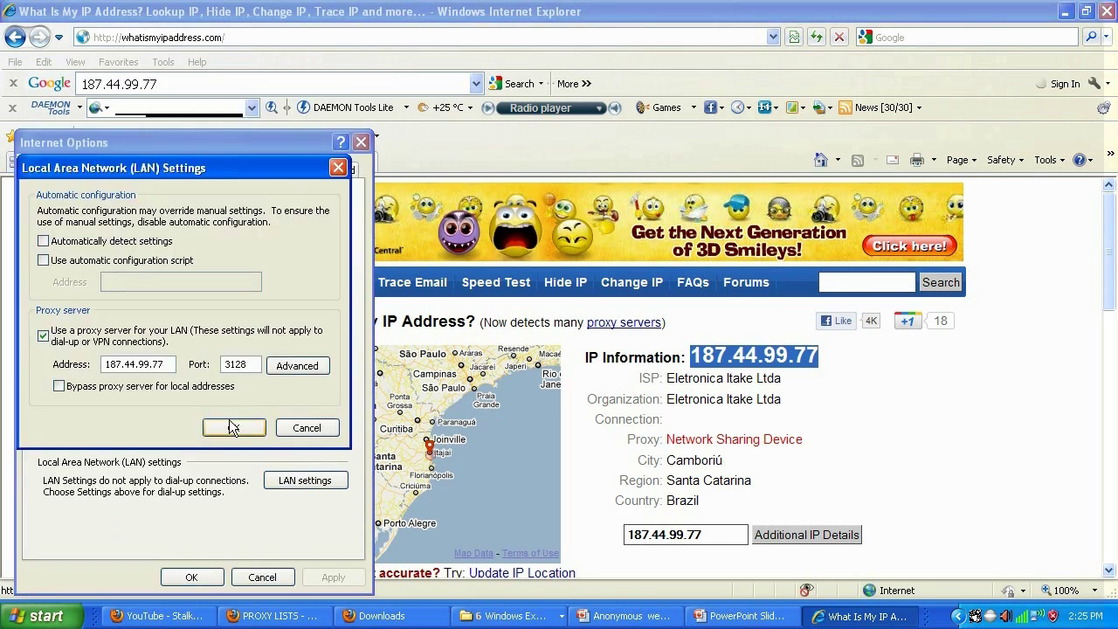
Replace the LAN proxy address with 113.157.206.196, set the port to 80, and confirm the proxy and Internet Options dialogs.
left_click_drag(169, 364, 48, 365)
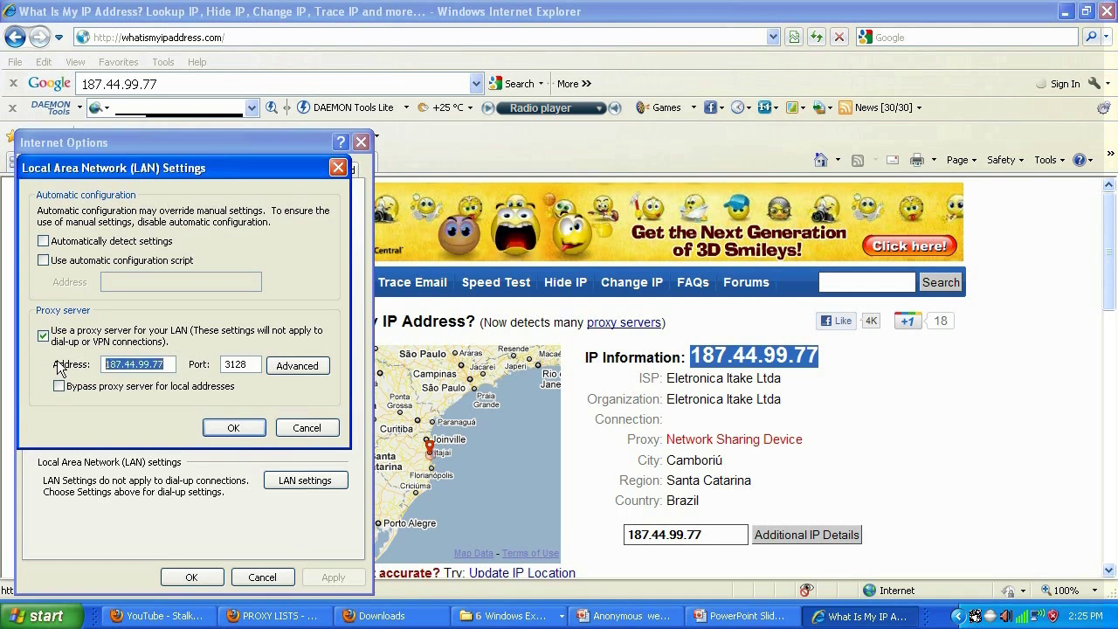
type("57.206.196:80")
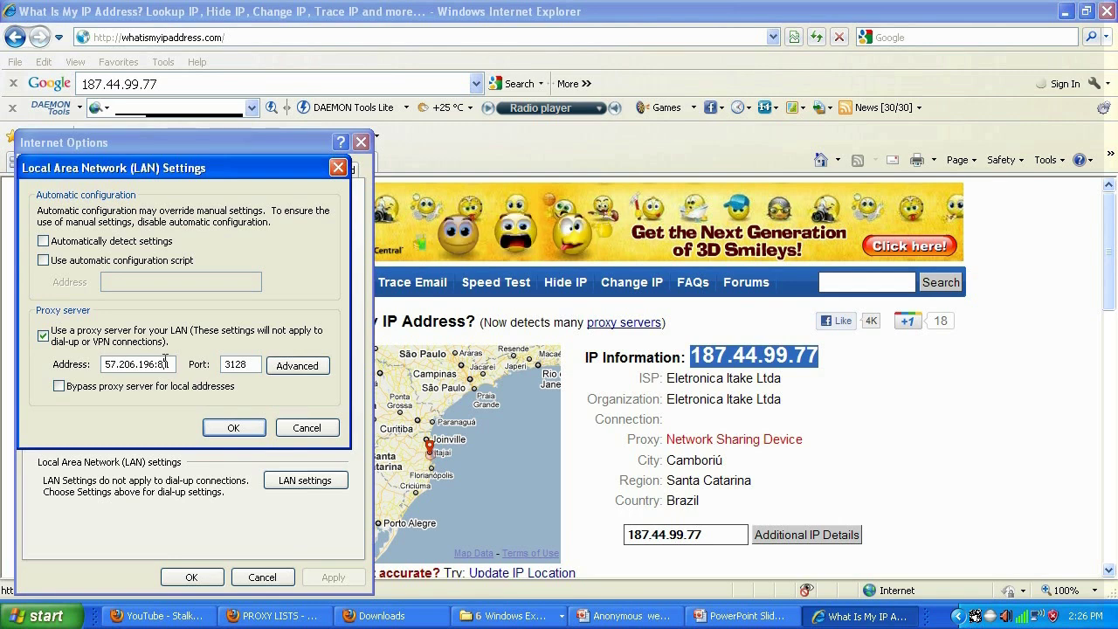
key("BackSpace")
key("BackSpace")
key("BackSpace")
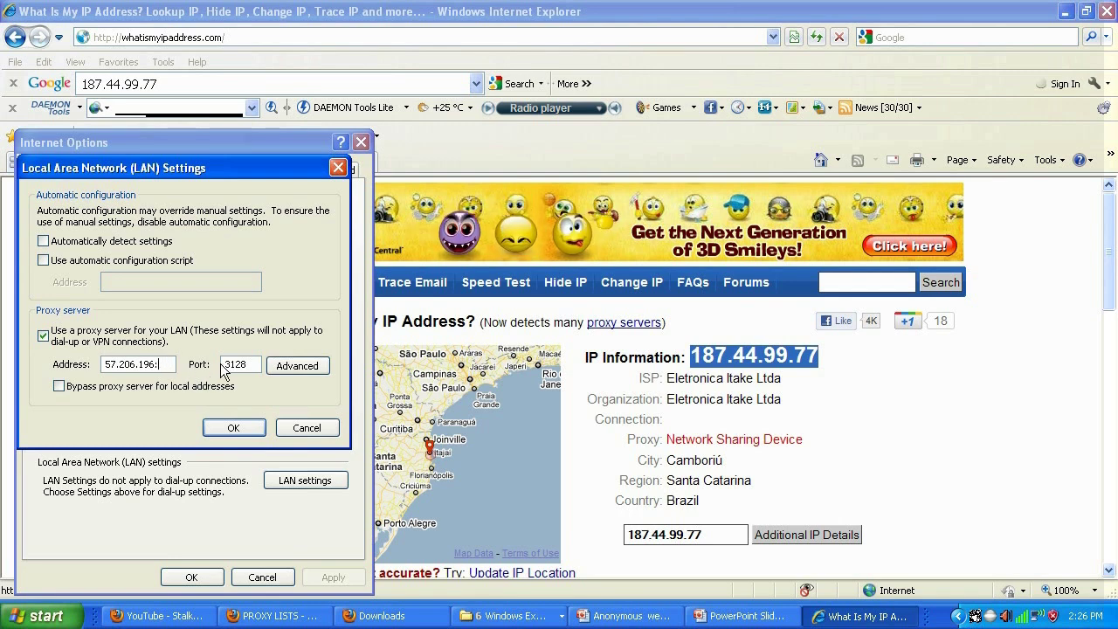
double_click(248, 363)
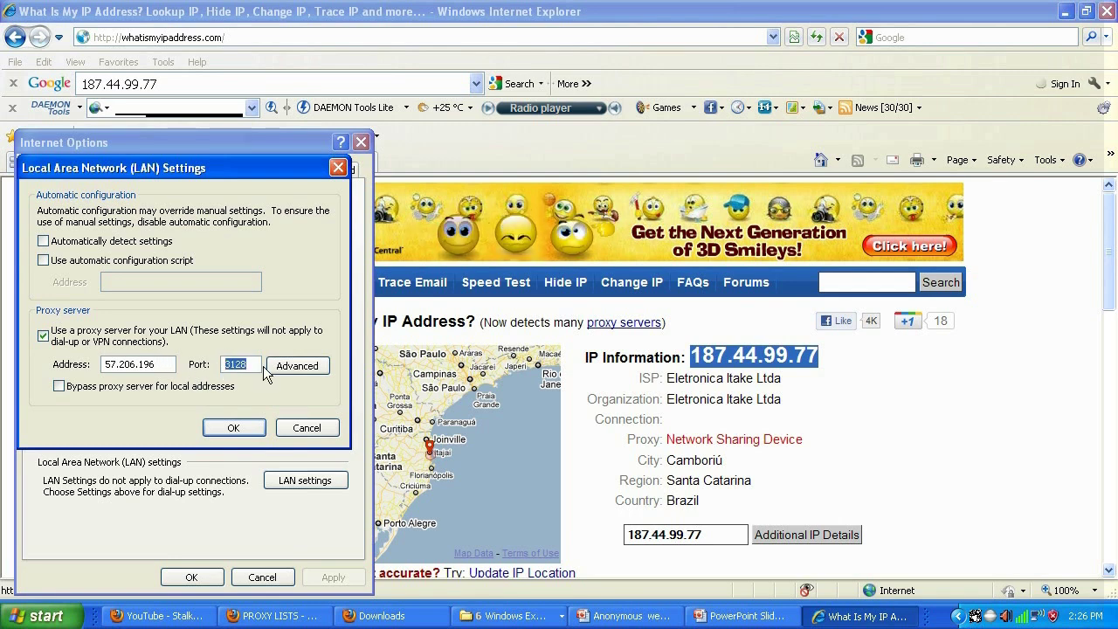
type("80")
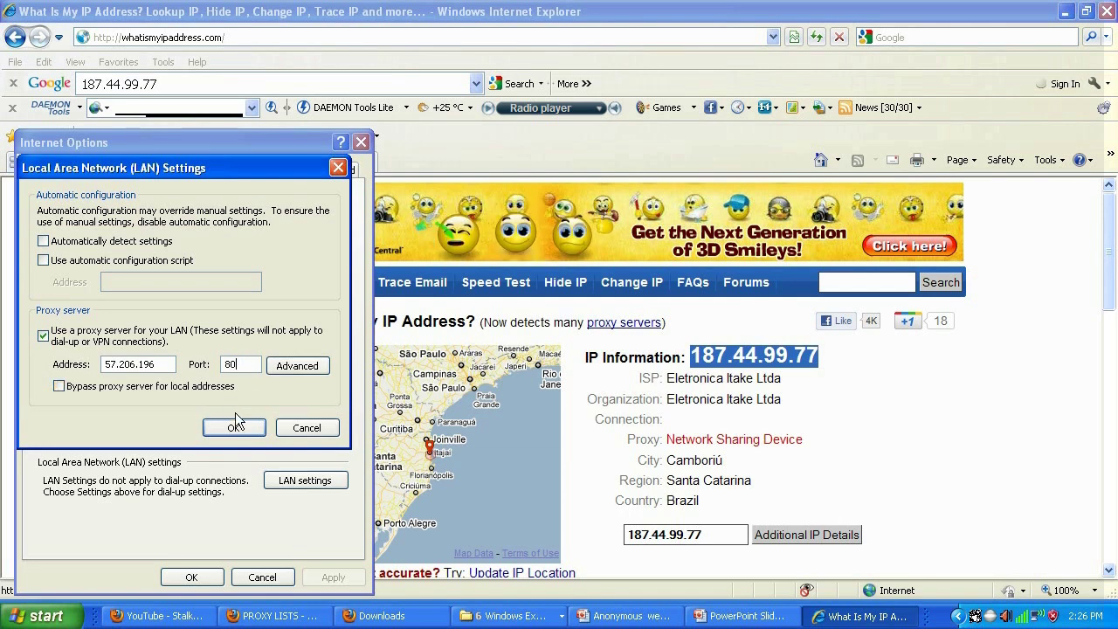
left_click(233, 429)
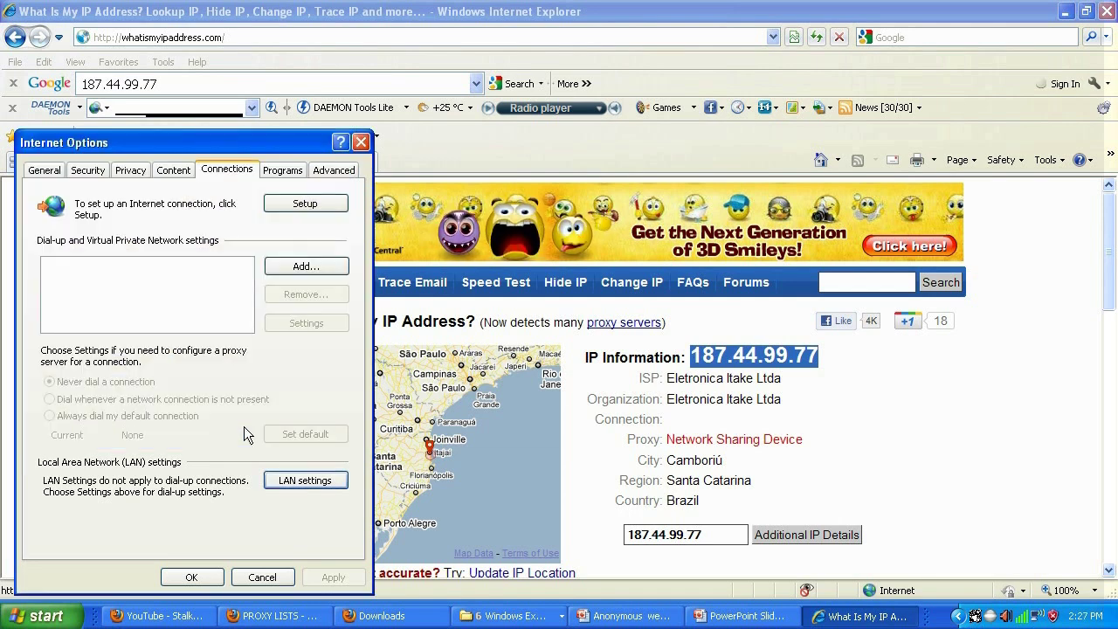
left_click(189, 577)
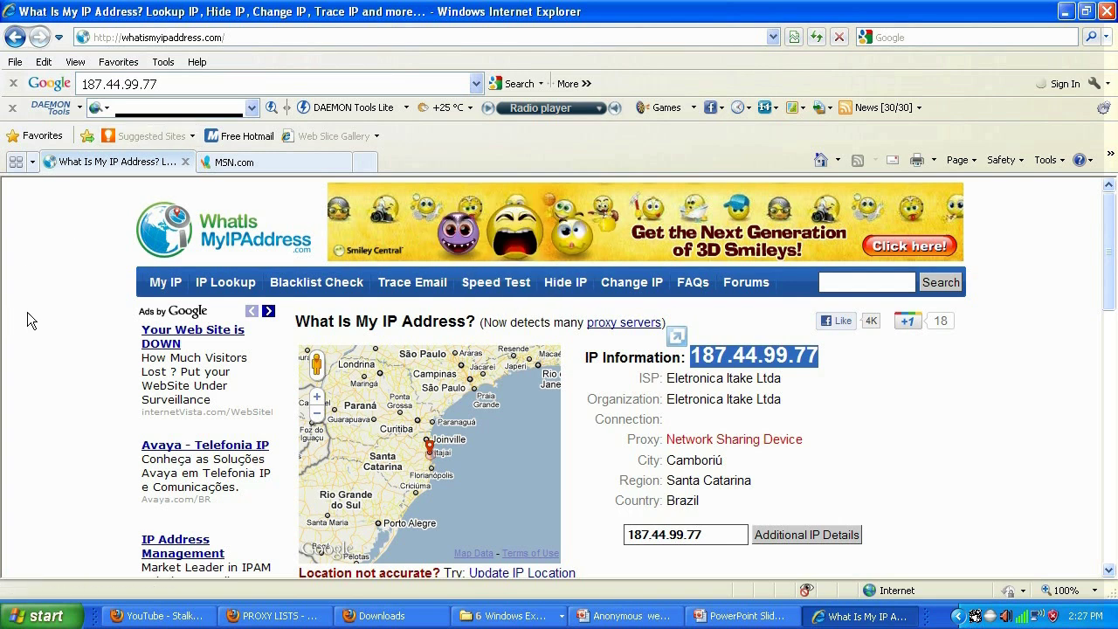
Reload whatismyipaddress.com and highlight the reported IP address to check it against the chosen proxy.
key("F5")
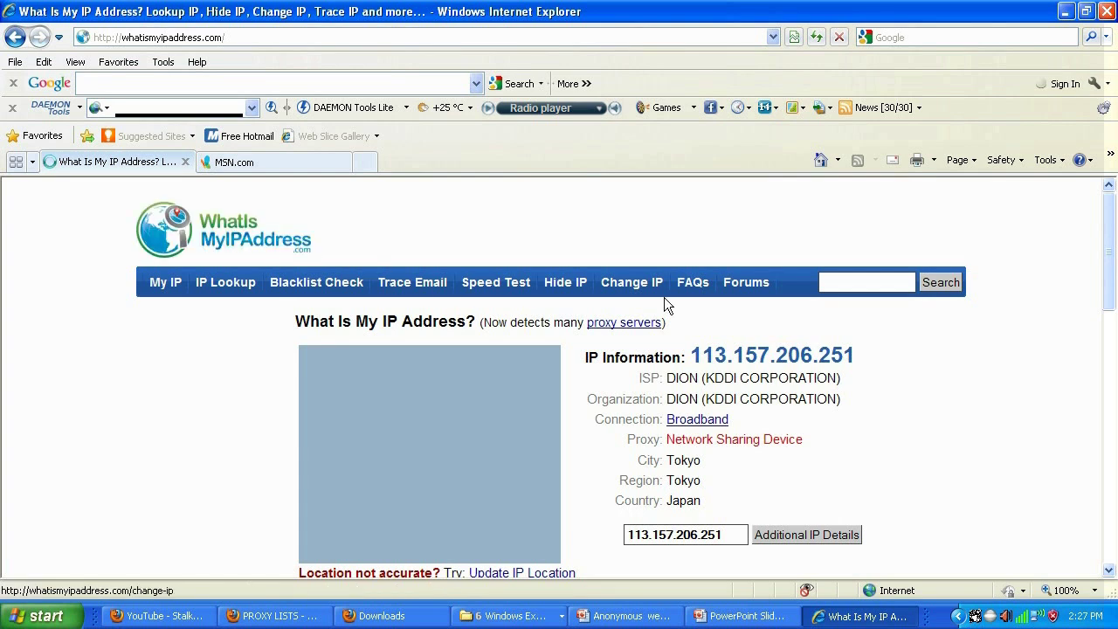
left_click_drag(862, 355, 706, 355)
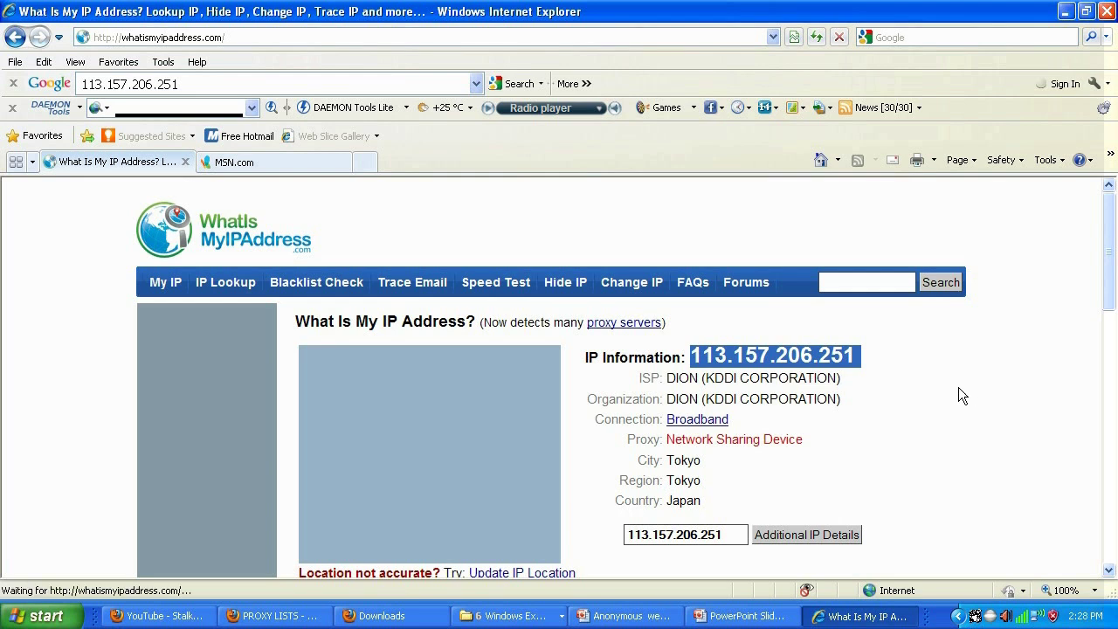
Show the slide on setting a proxy server in a web browser and switch to Google Chrome.
left_click(773, 622)
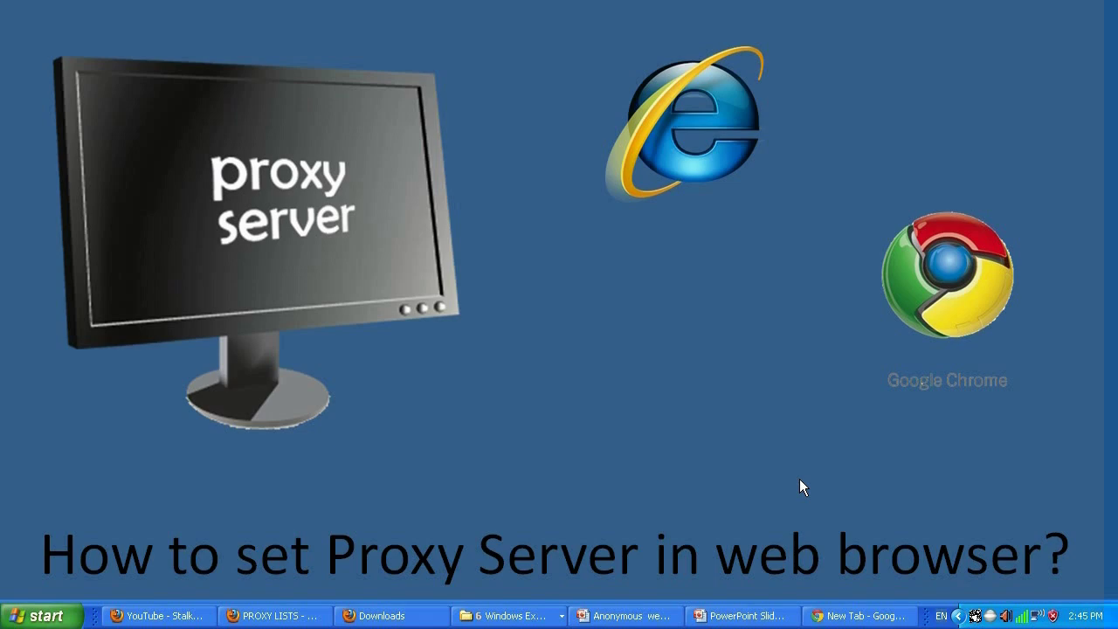
left_click(861, 616)
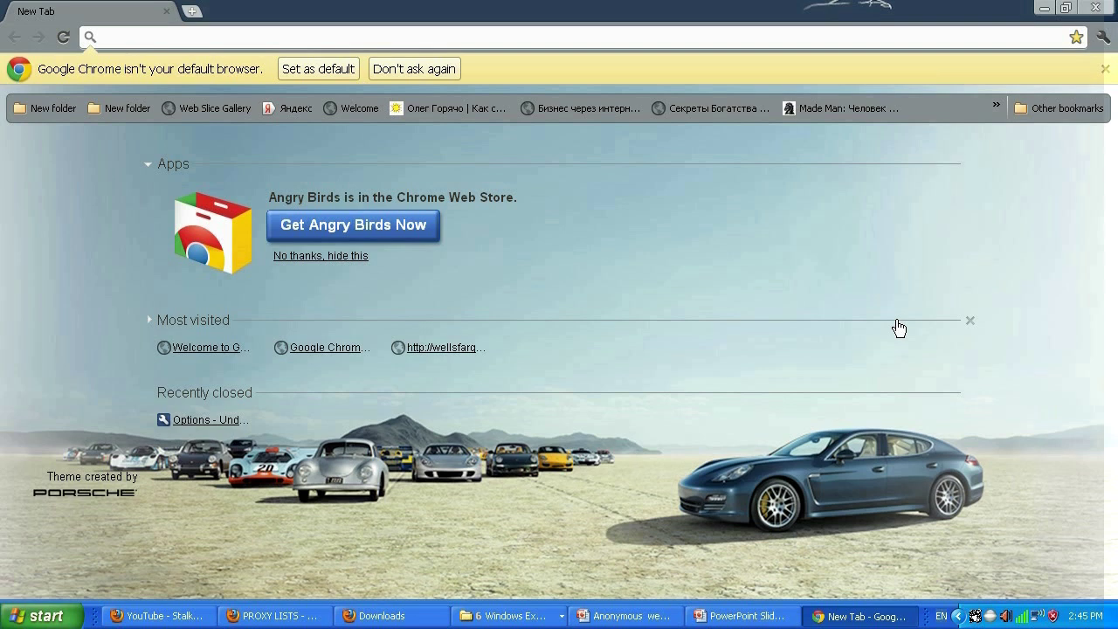
Switch to the digitalcybersoft.com proxy list in Firefox and copy the first anonymous proxy, 80.193.72.145:80.
left_click(312, 618)
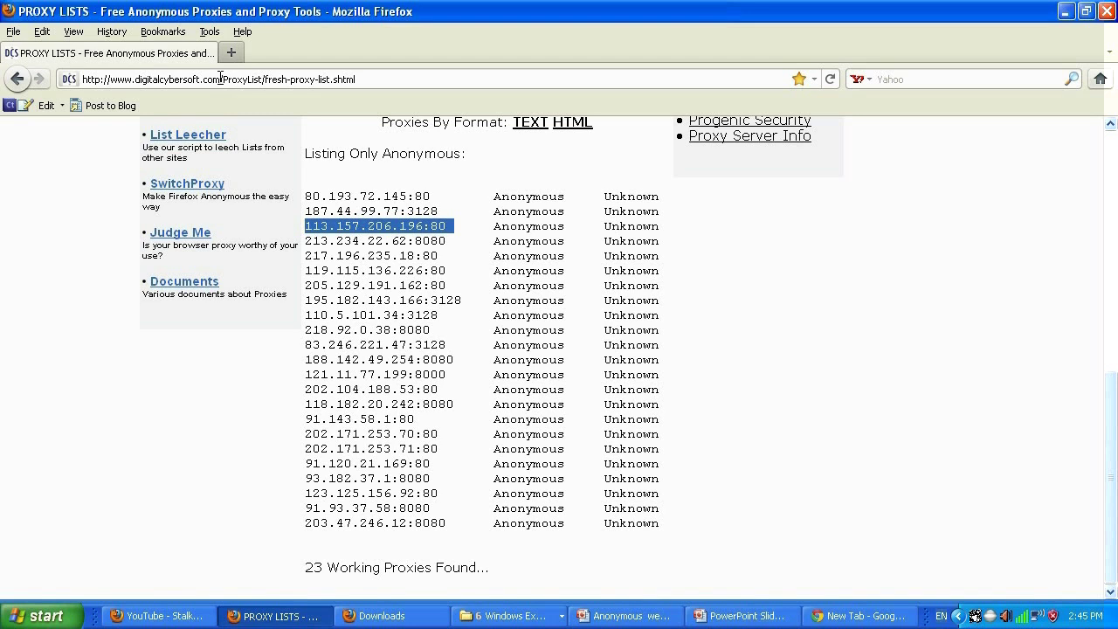
left_click_drag(221, 78, 84, 79)
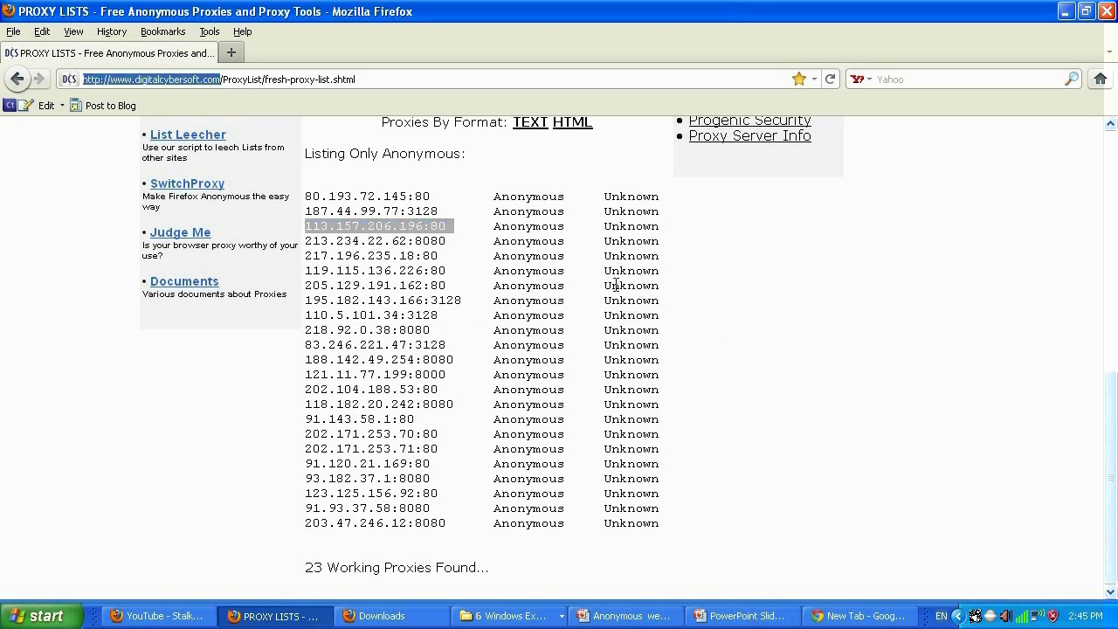
scroll(738, 326, "up", 8)
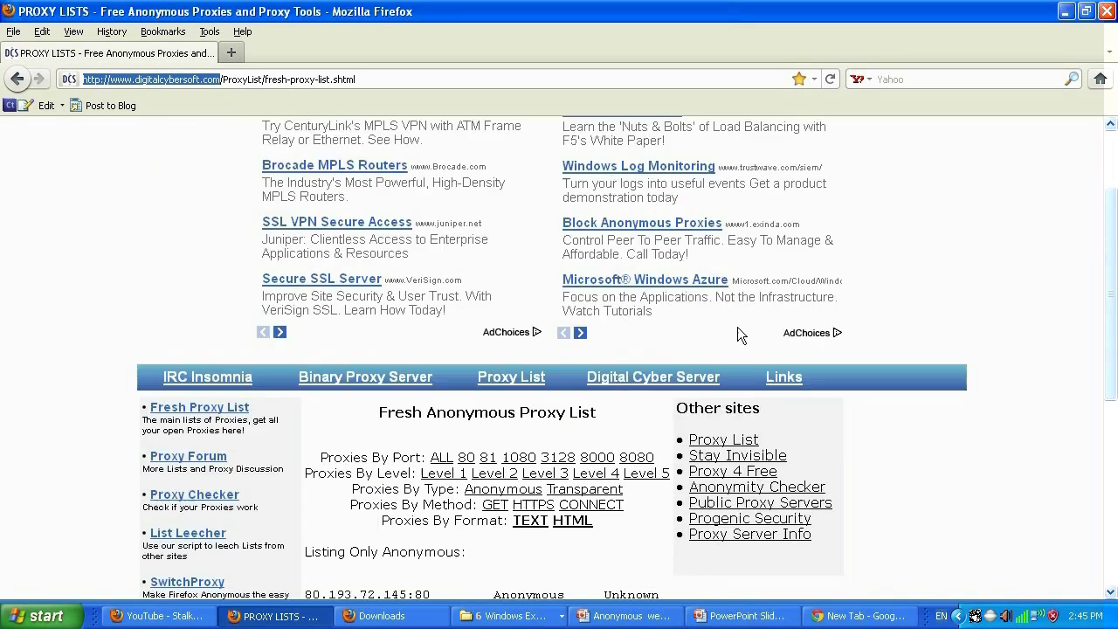
scroll(737, 326, "down", 6)
scroll(737, 327, "up", 2)
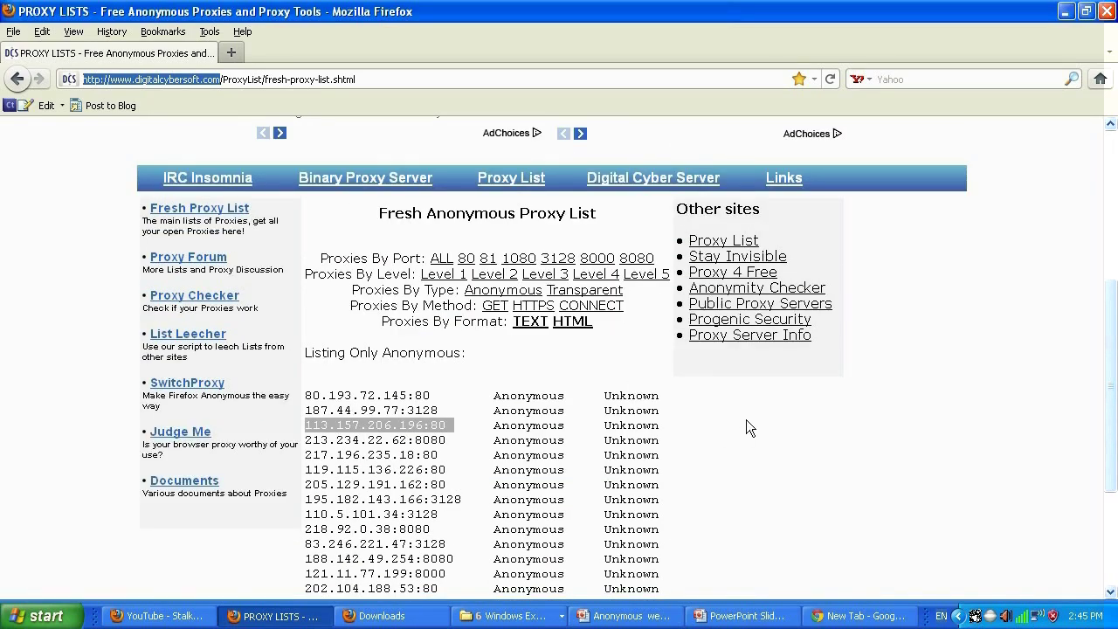
scroll(747, 420, "down", 4)
scroll(744, 423, "up", 2)
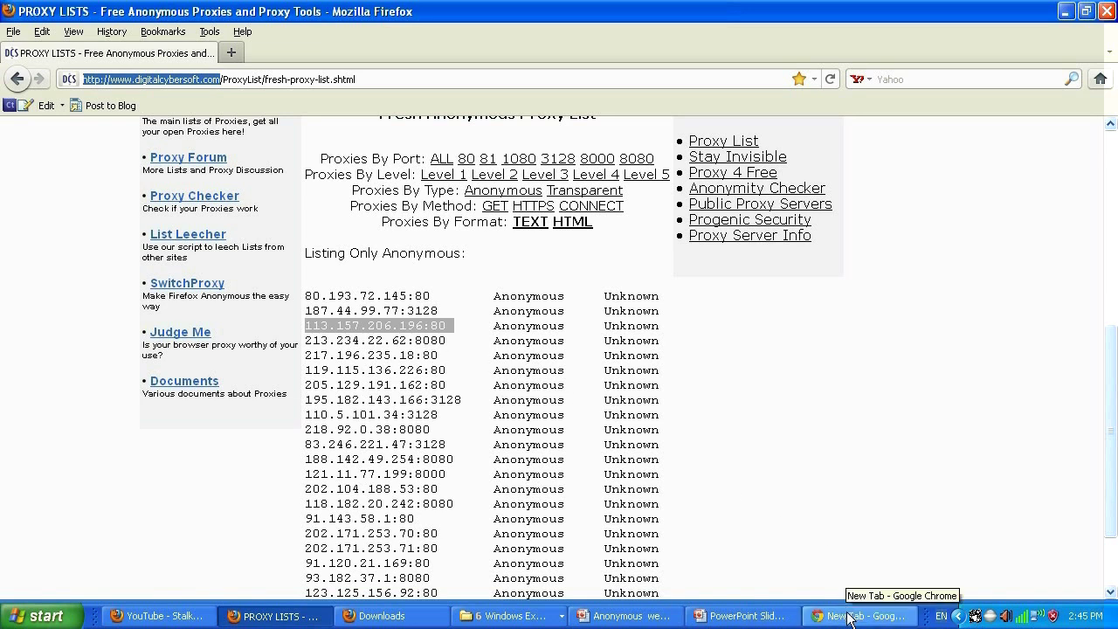
left_click_drag(429, 296, 306, 295)
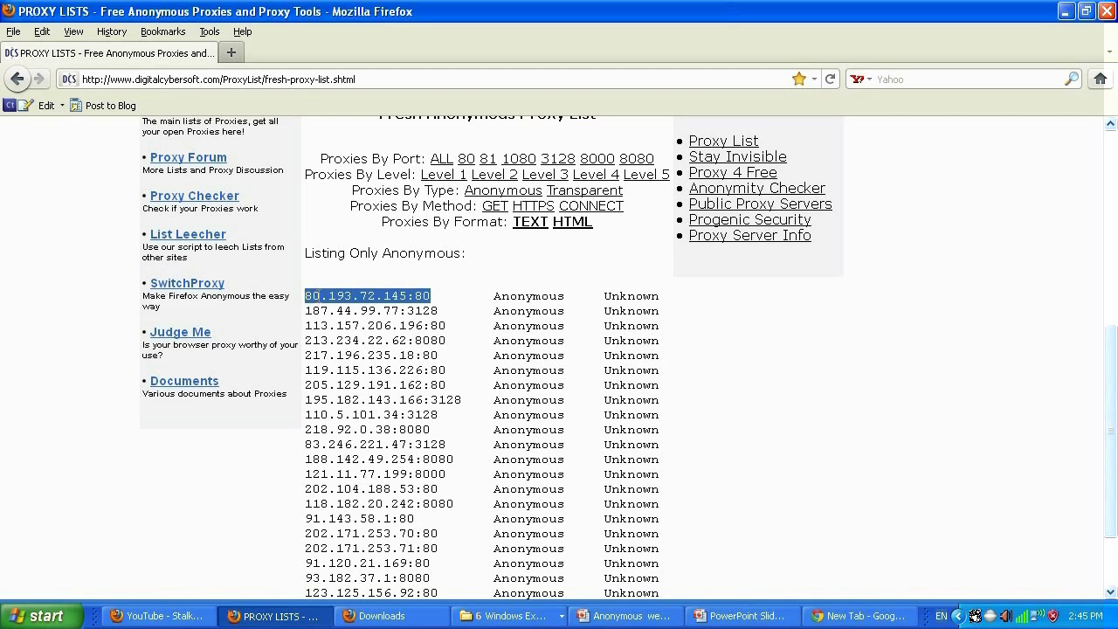
right_click(322, 299)
left_click(352, 308)
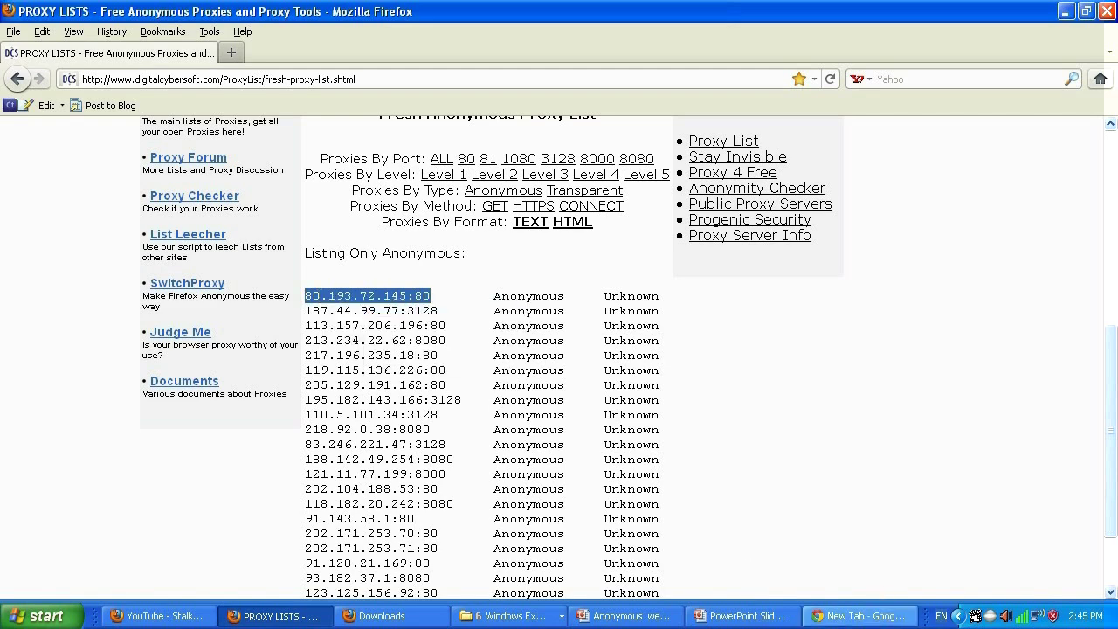
Switch to Google Chrome and open the LAN settings through the proxy settings in the Under the Hood options.
left_click(861, 616)
left_click(1101, 37)
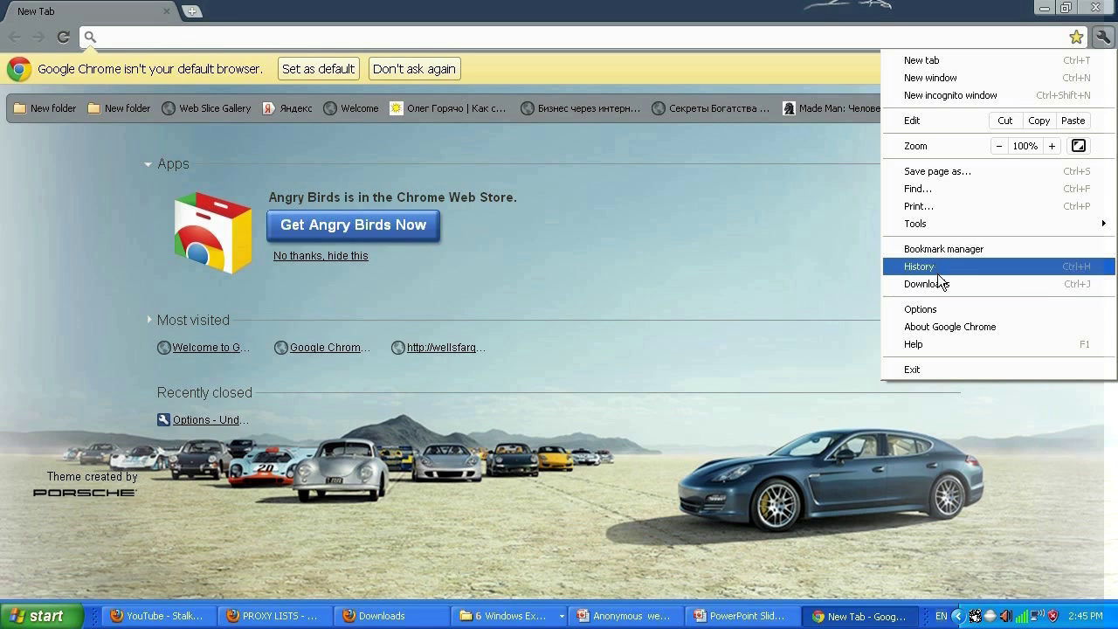
left_click(935, 306)
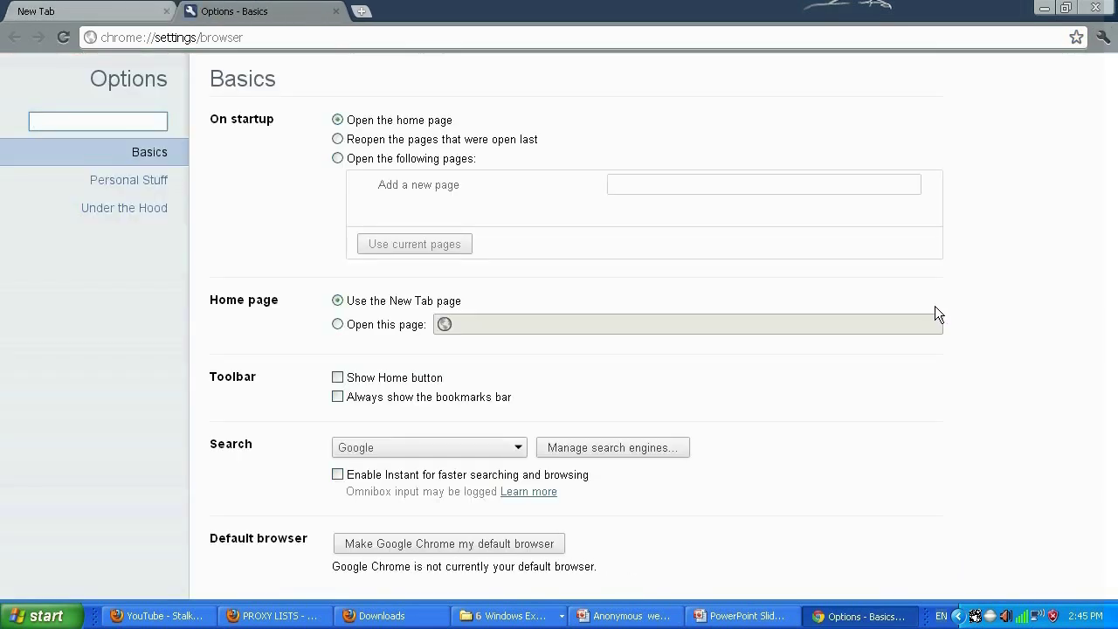
left_click(126, 210)
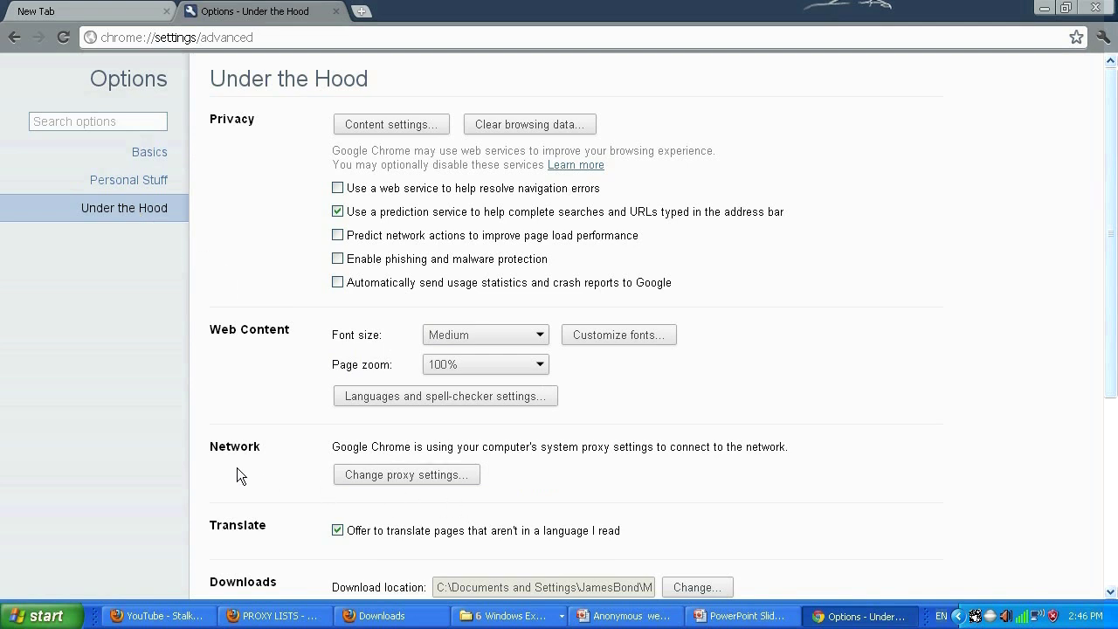
left_click(437, 477)
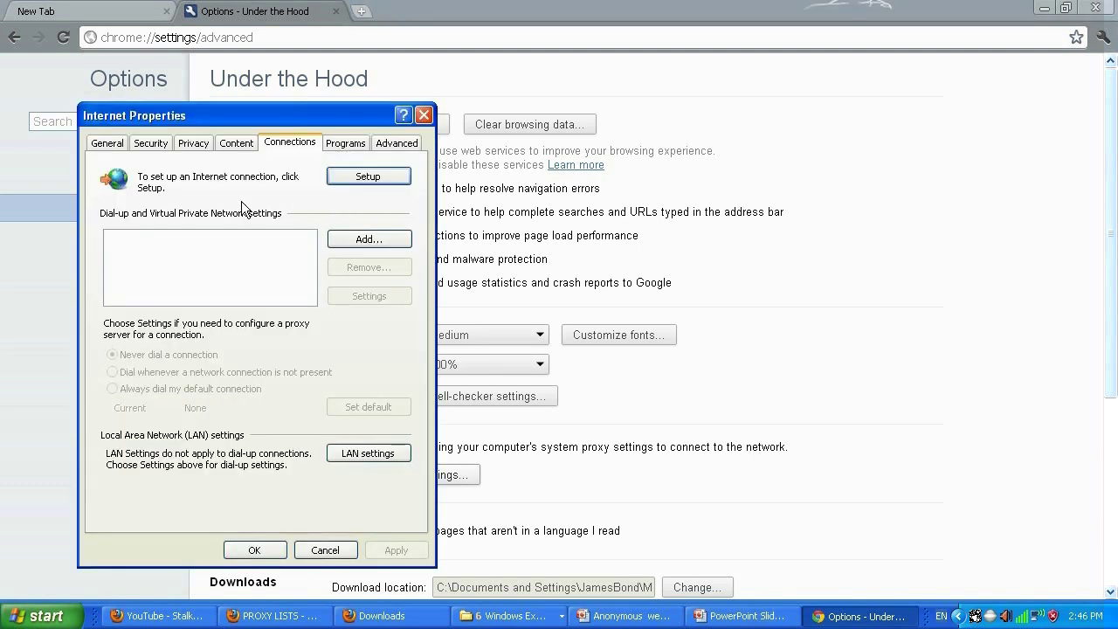
left_click(374, 454)
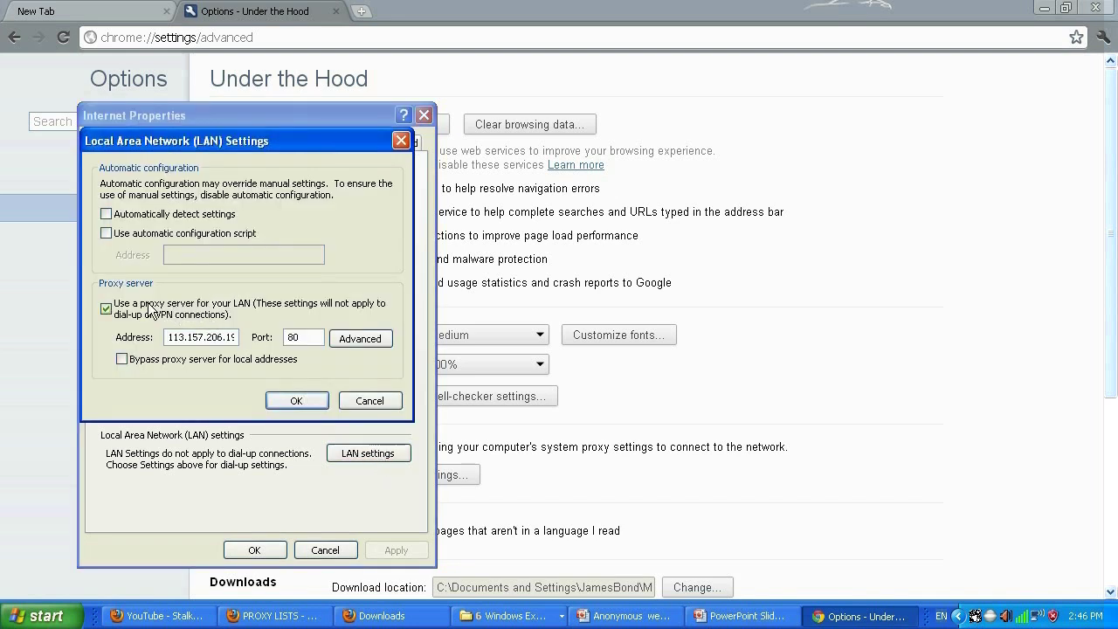
Keep the LAN proxy server option enabled and replace the proxy address with 80.193.72.145, without the port suffix.
left_click(120, 315)
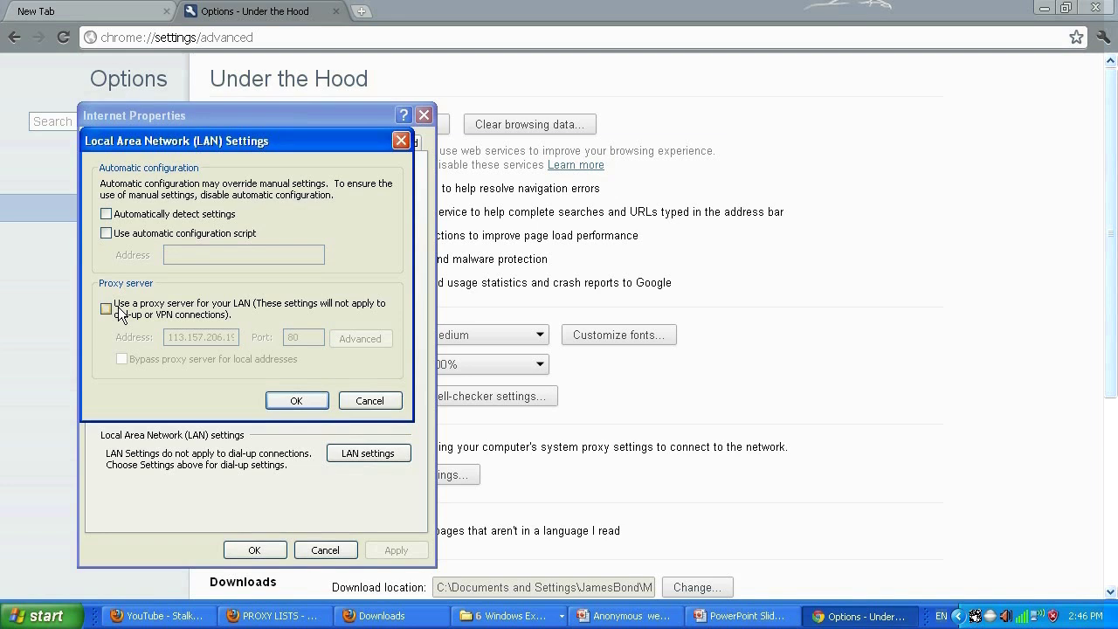
left_click(119, 314)
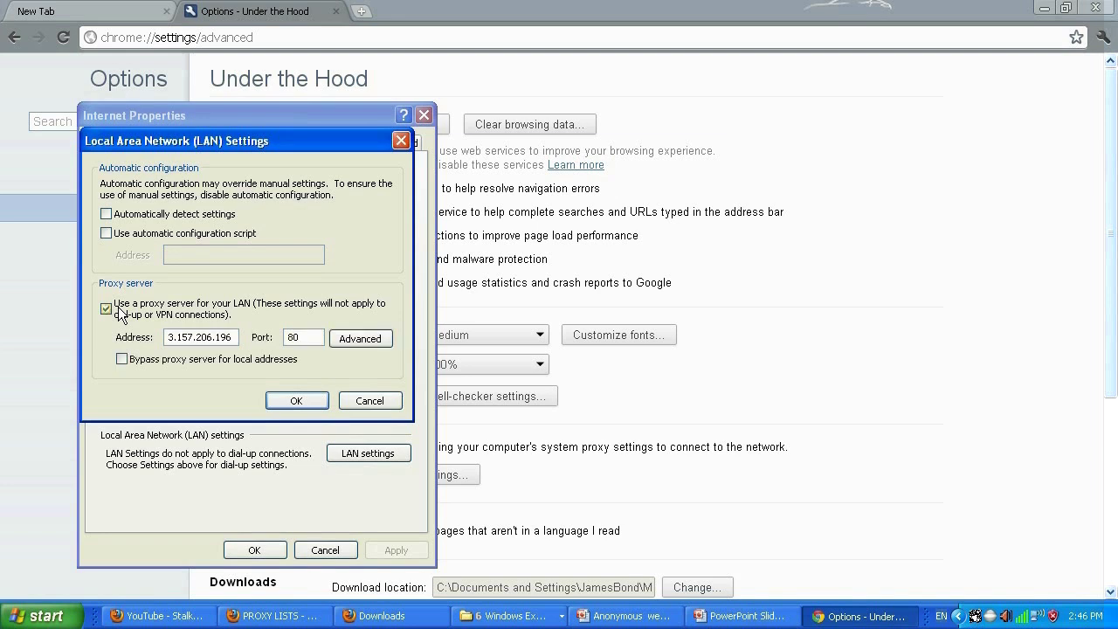
double_click(203, 336)
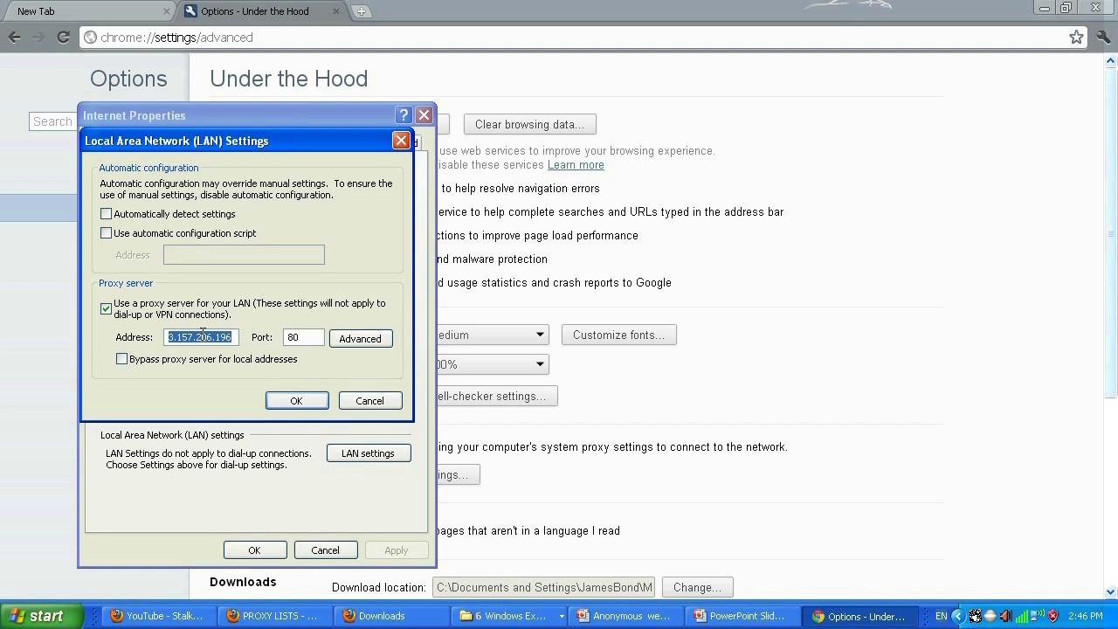
key("ctrl+v")
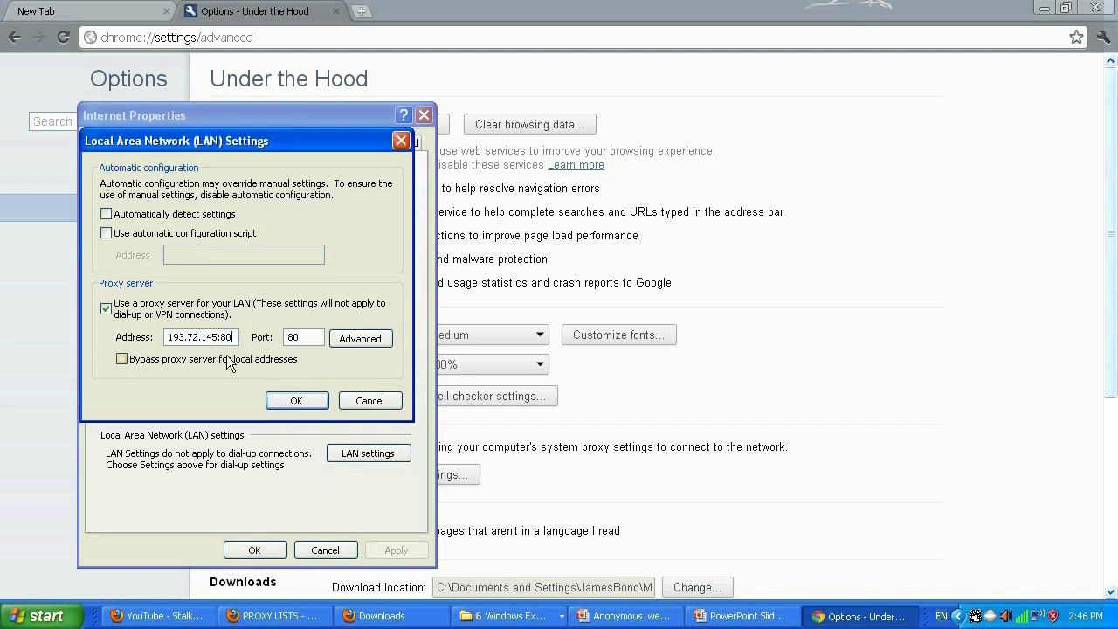
key("BackSpace")
key("BackSpace")
key("BackSpace")
left_click_drag(303, 340, 278, 338)
Append the port suffix :80 to the LAN proxy address and remove it again.
left_click_drag(227, 337, 59, 333)
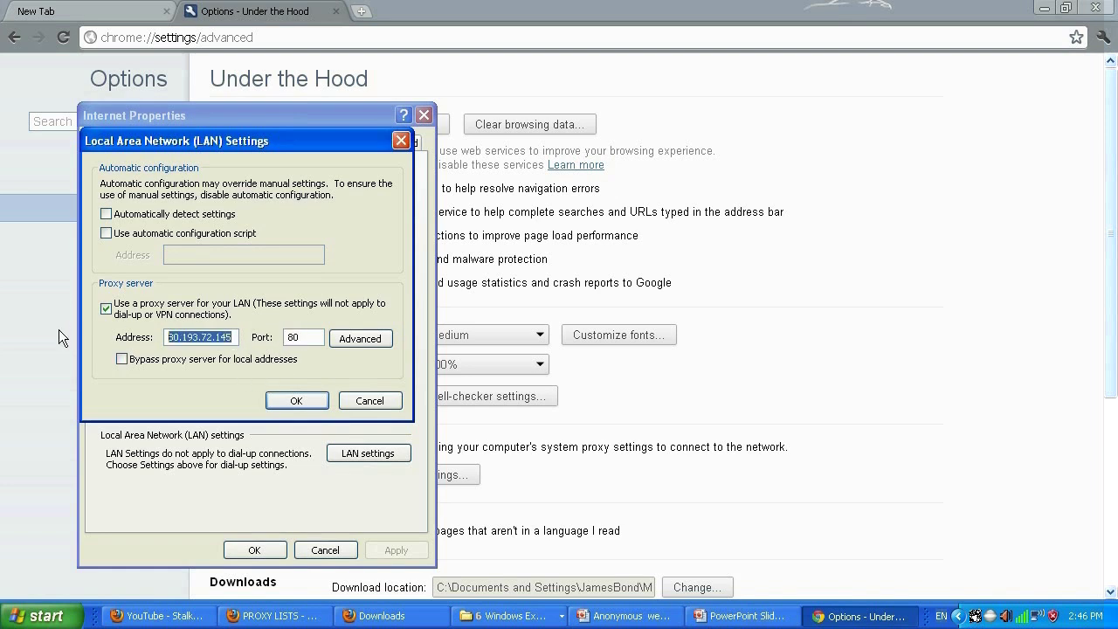
key("End")
type(":80")
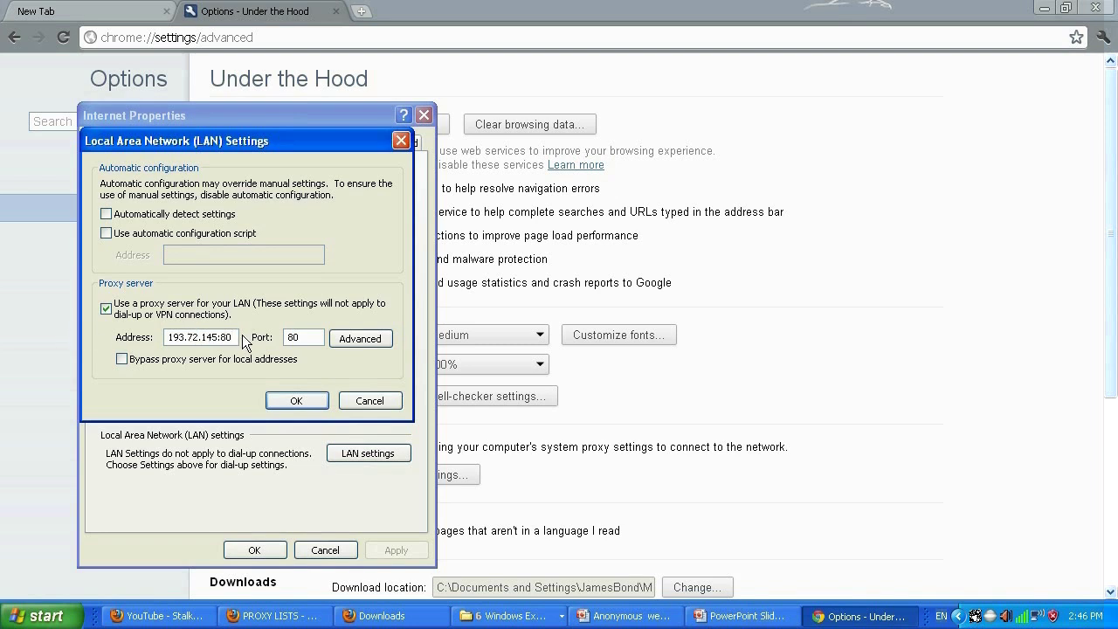
left_click_drag(231, 336, 220, 336)
left_click(215, 335)
left_click_drag(218, 336, 253, 338)
key("BackSpace")
Set the LAN proxy port to 80 and confirm the Local Area Network settings.
left_click_drag(304, 335, 271, 338)
type("80")
left_click(296, 400)
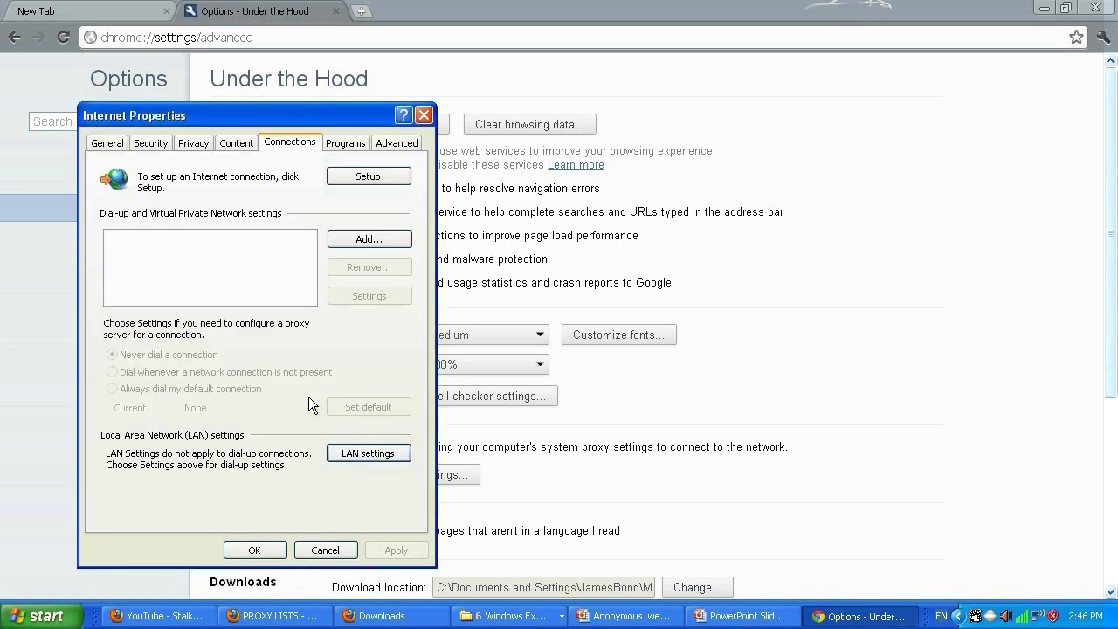
Confirm the Internet Properties and load whatismyipaddress.com in a new browser tab.
left_click(255, 548)
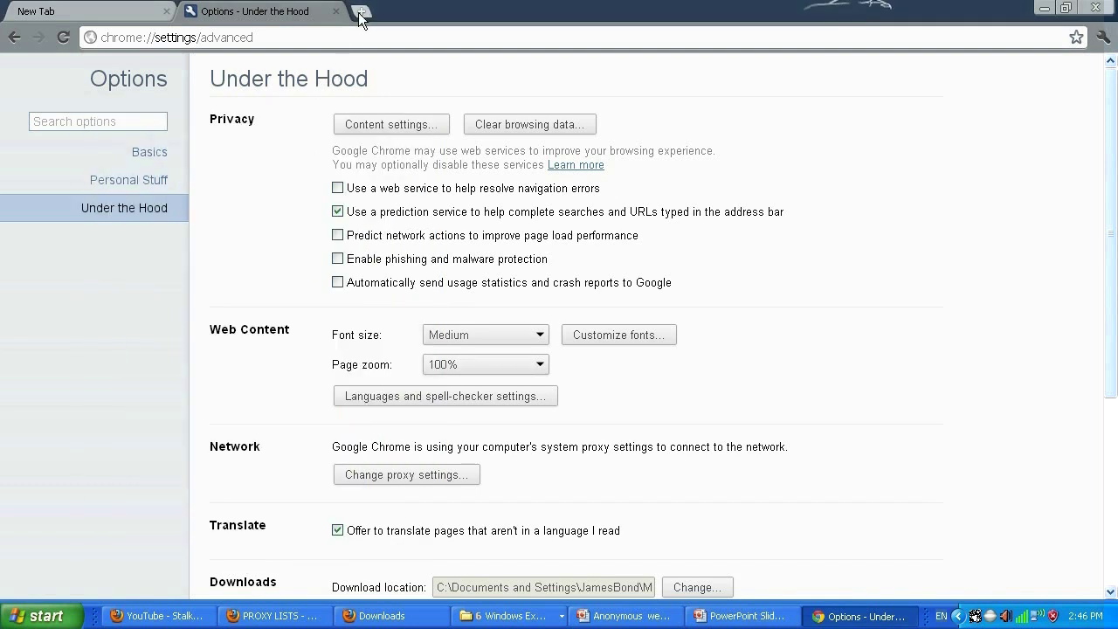
left_click(361, 11)
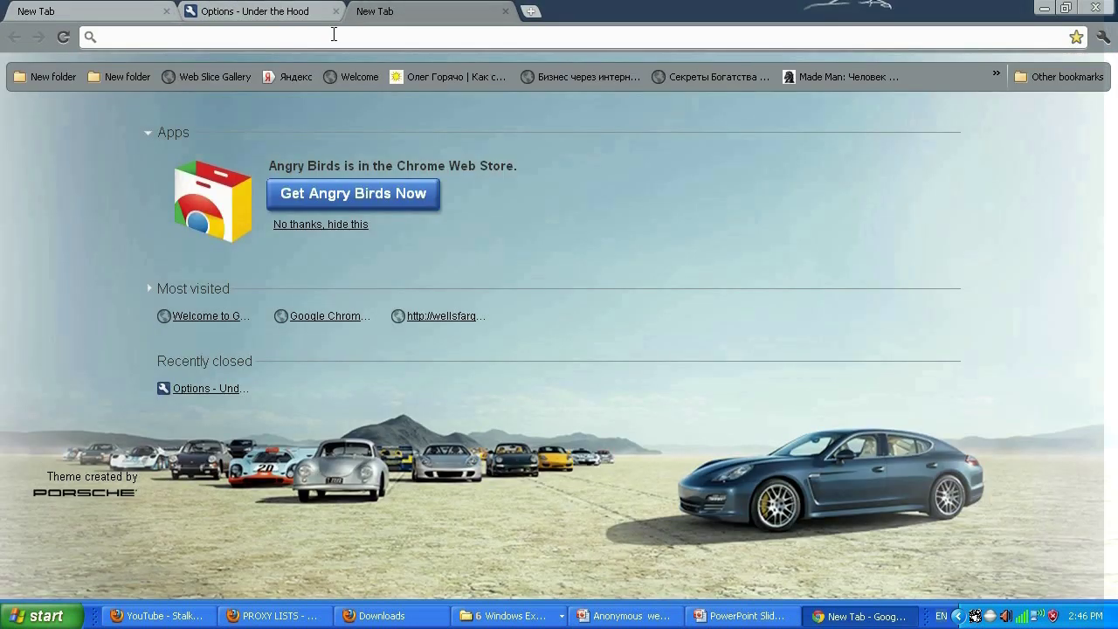
type("what")
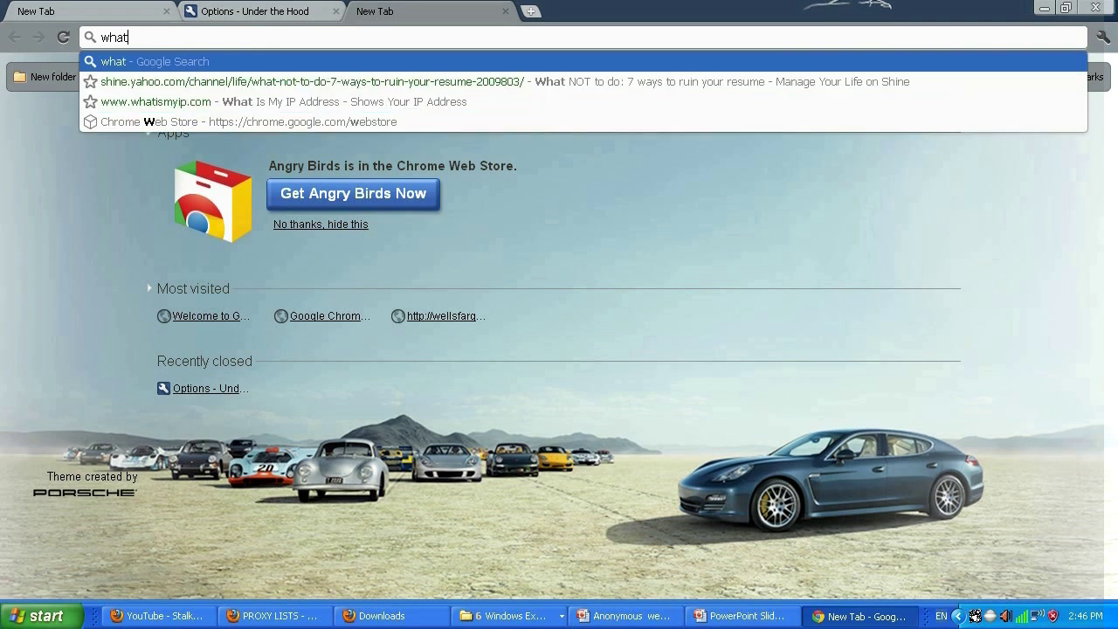
type("ismyipad")
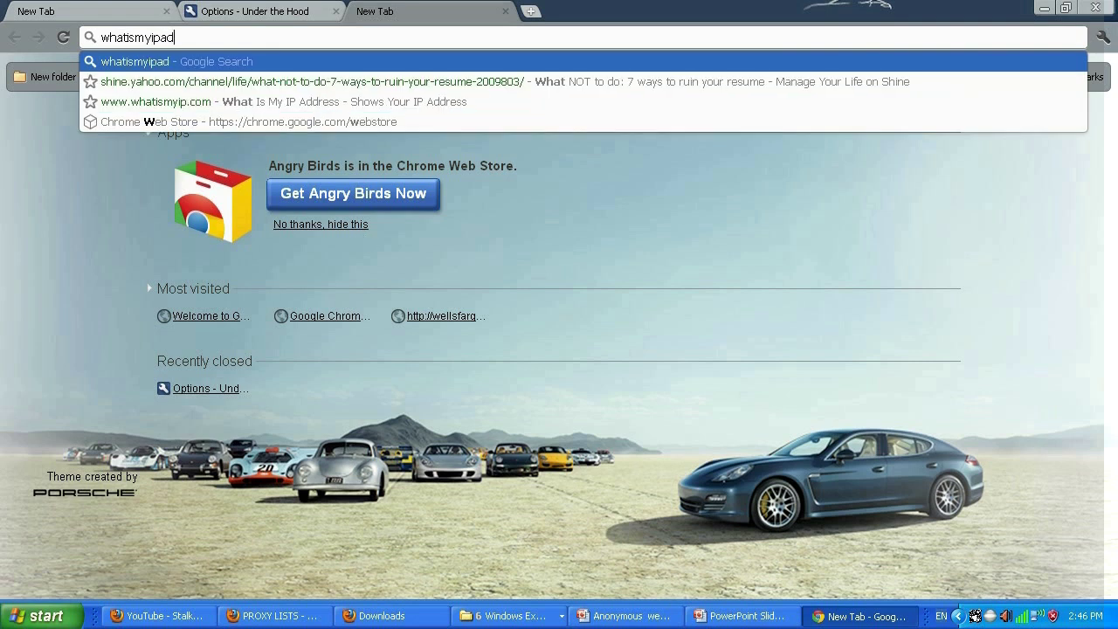
type("dress.com")
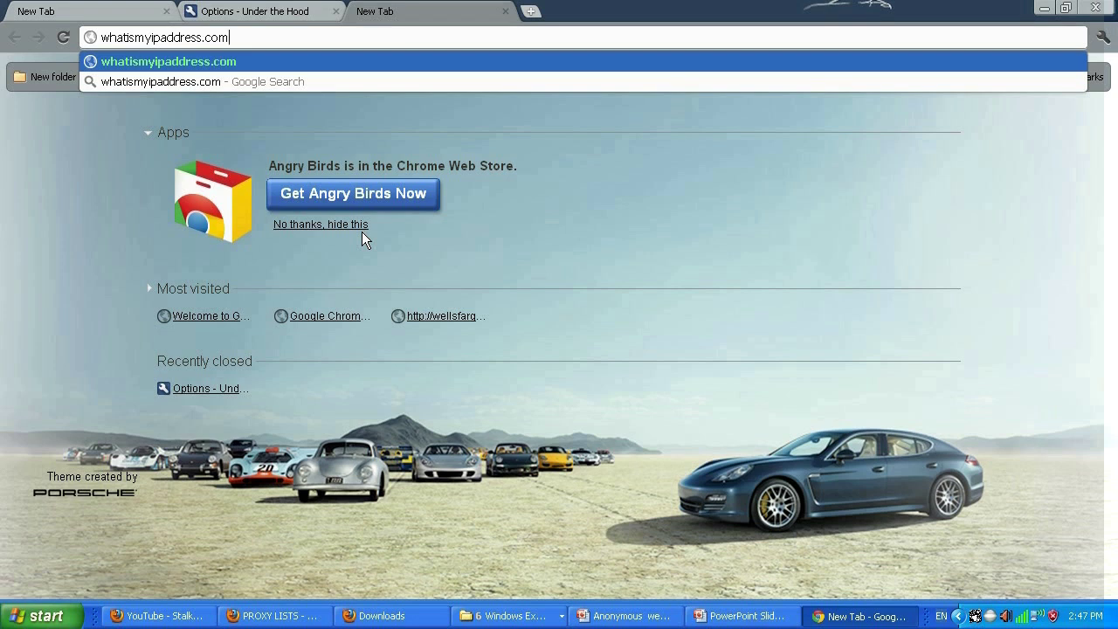
key("Return")
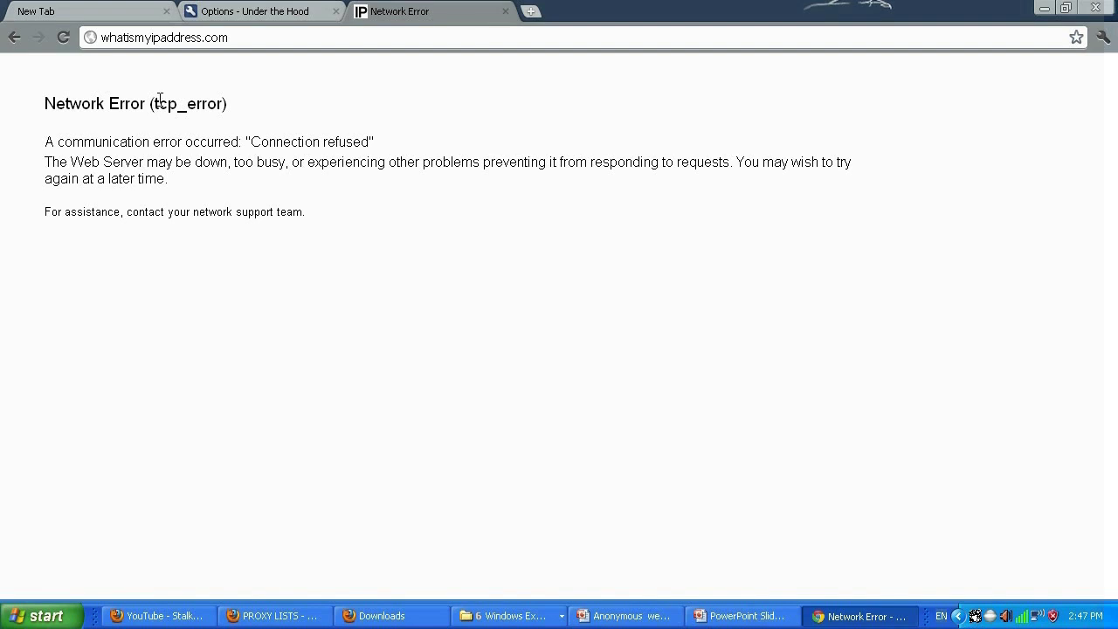
left_click_drag(158, 103, 169, 100)
Switch to the proxy list in Firefox and copy the second anonymous entry, 187.44.99.77:3128.
left_click(275, 615)
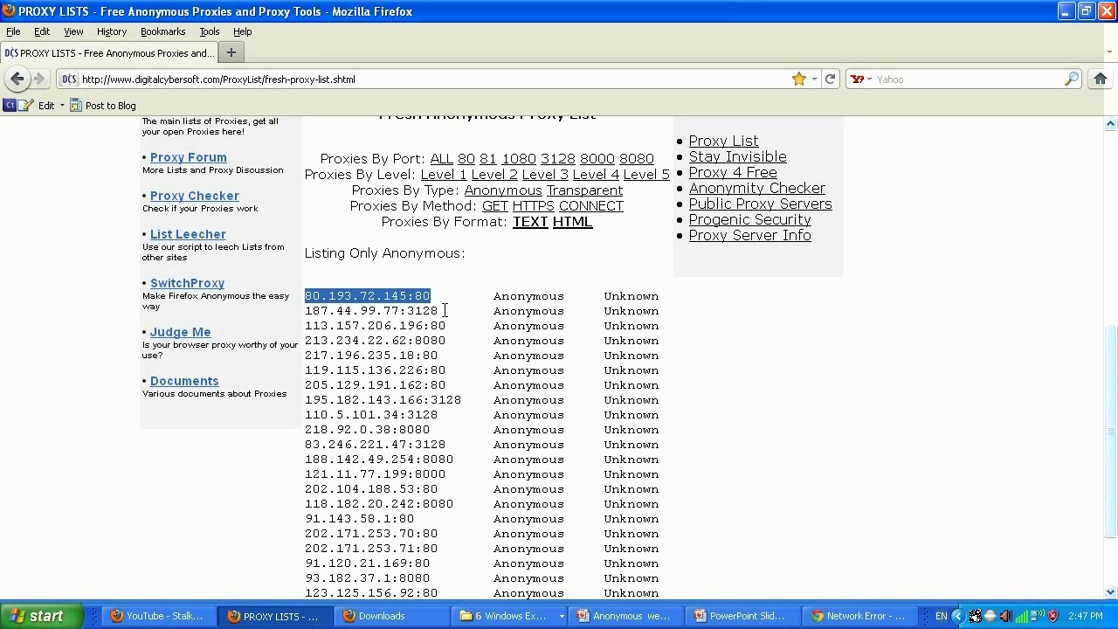
left_click(441, 308)
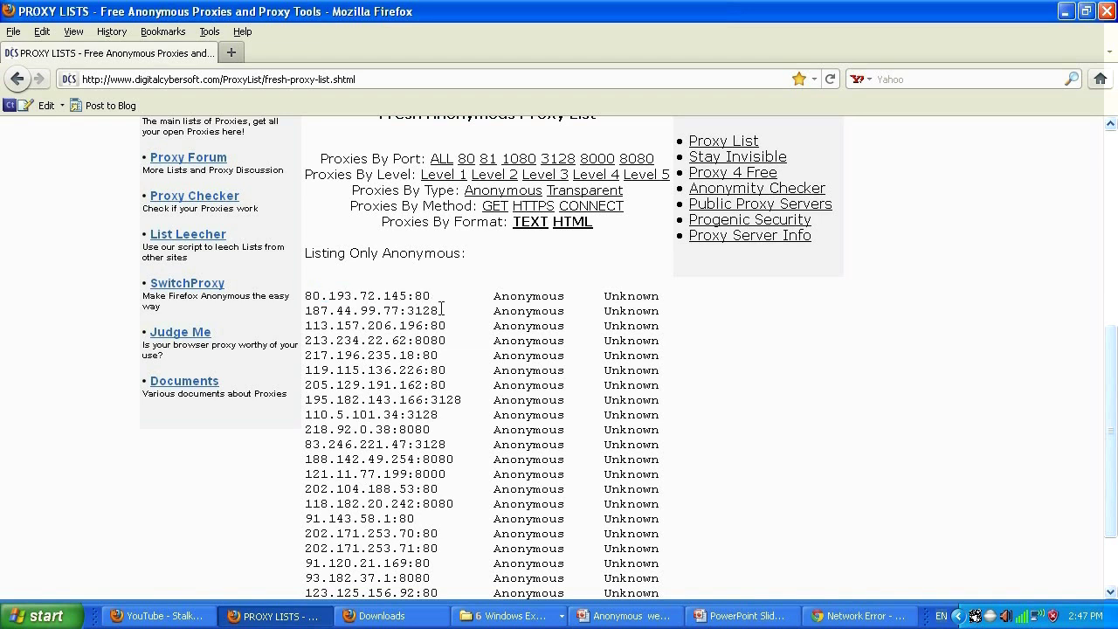
left_click_drag(401, 309, 305, 311)
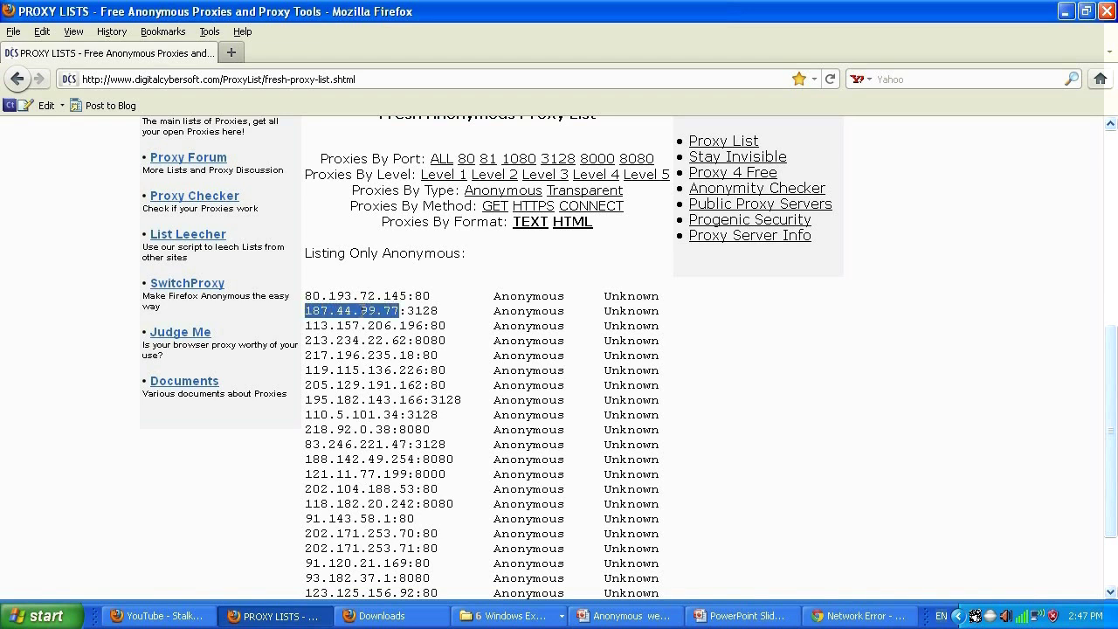
left_click_drag(447, 310, 408, 305)
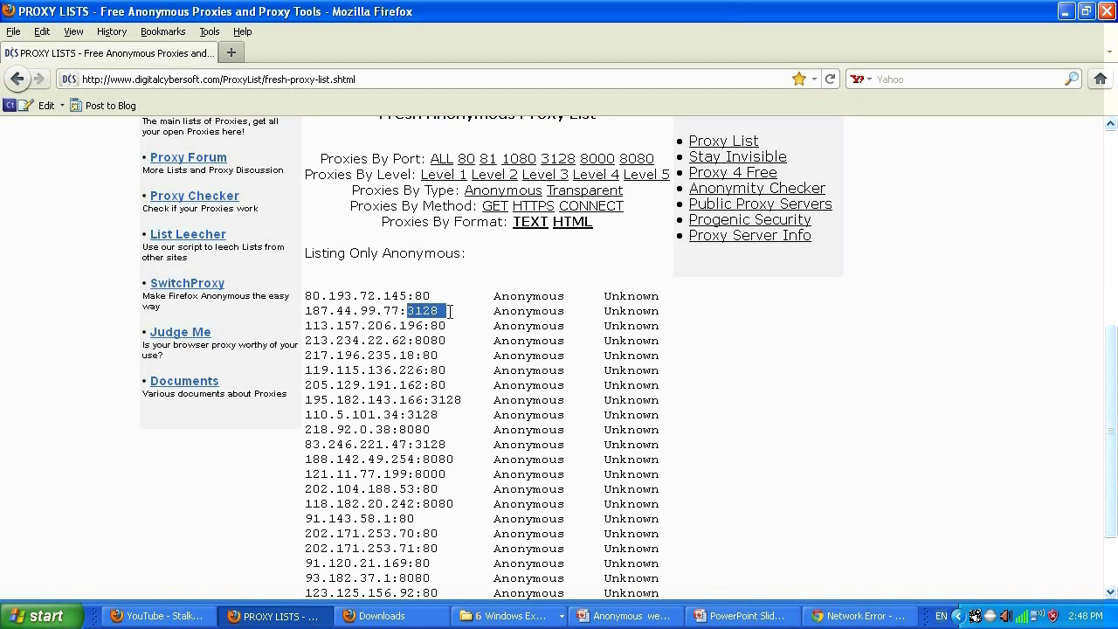
left_click_drag(447, 308, 308, 311)
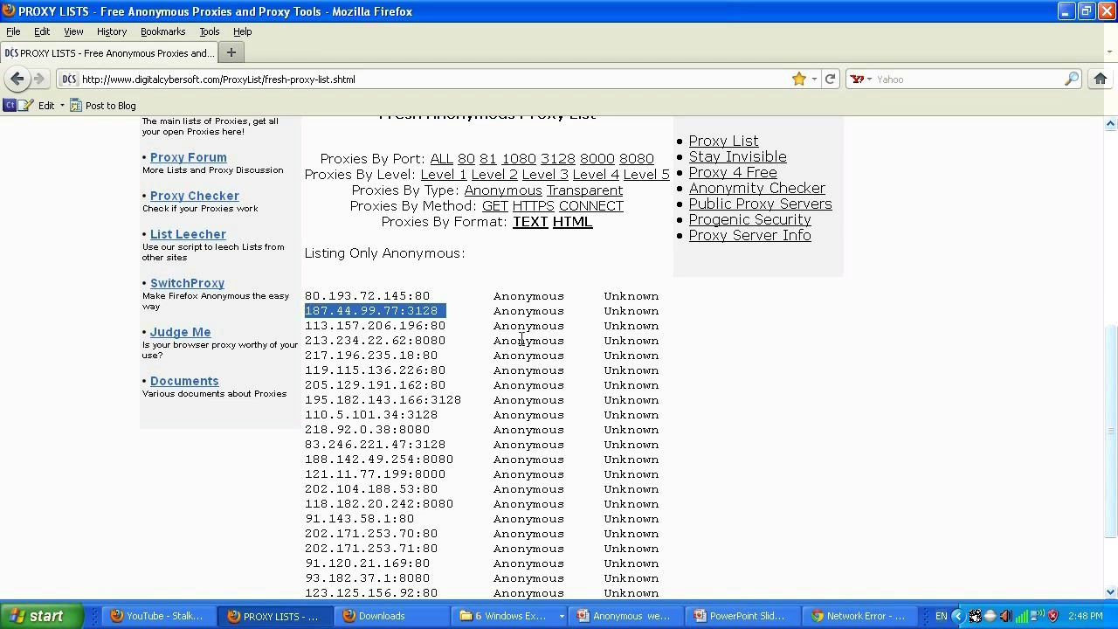
Switch back to Google Chrome and open the LAN settings through the proxy settings in the Under the Hood options.
left_click(860, 616)
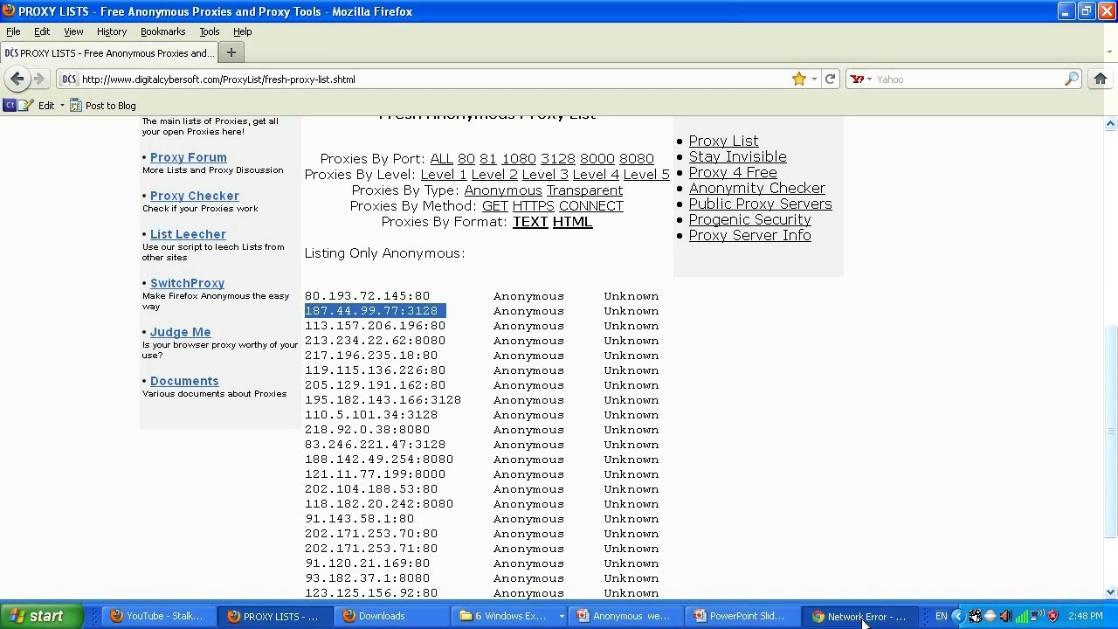
left_click(273, 19)
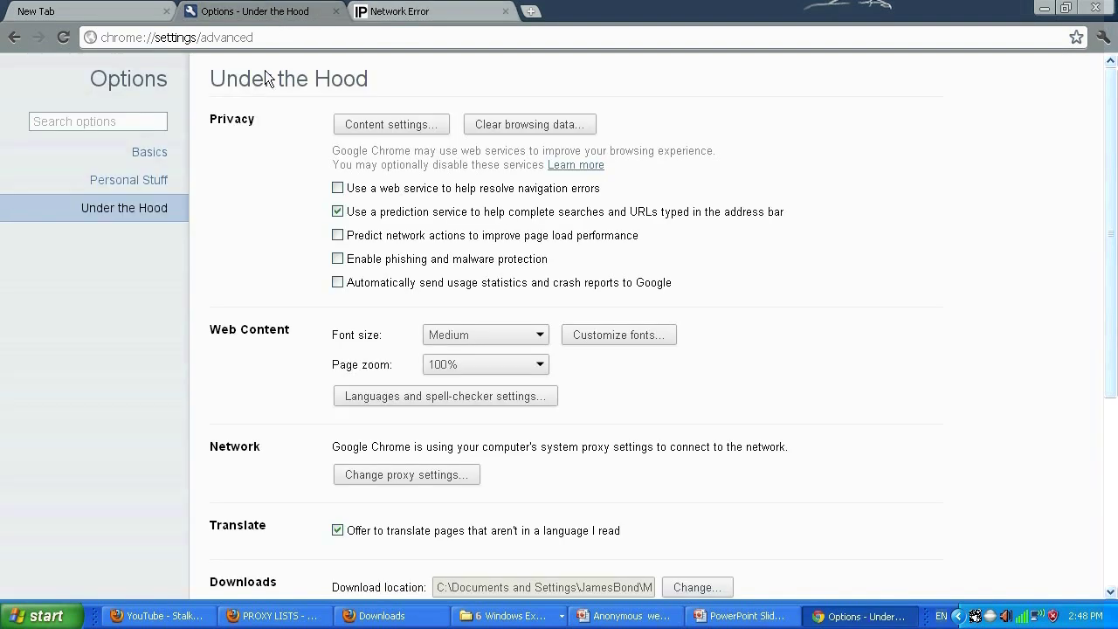
left_click(1102, 38)
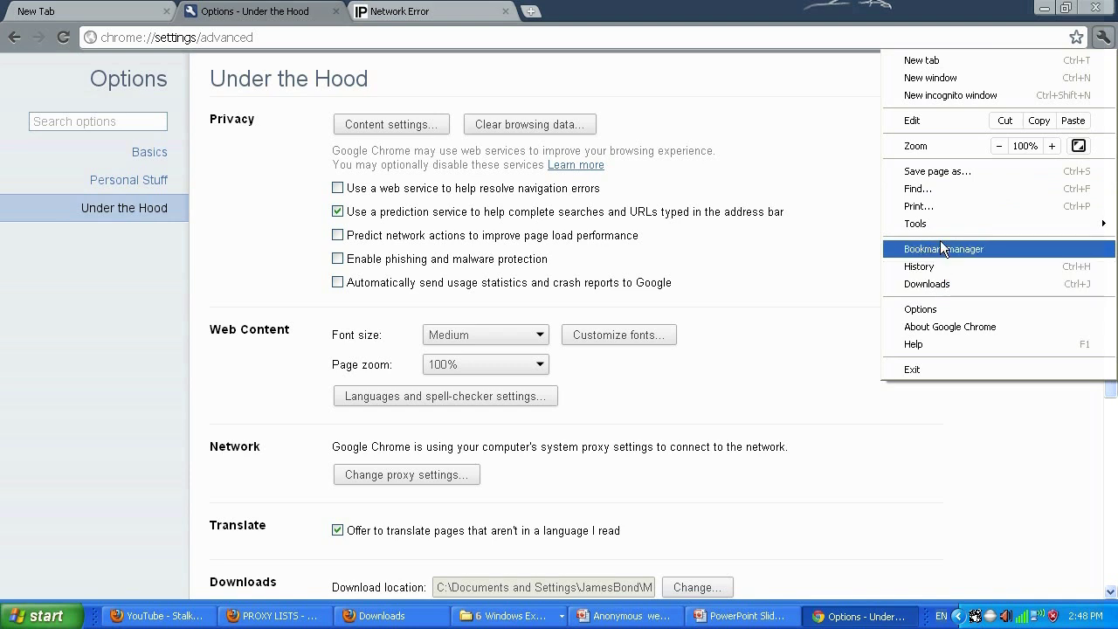
left_click(922, 309)
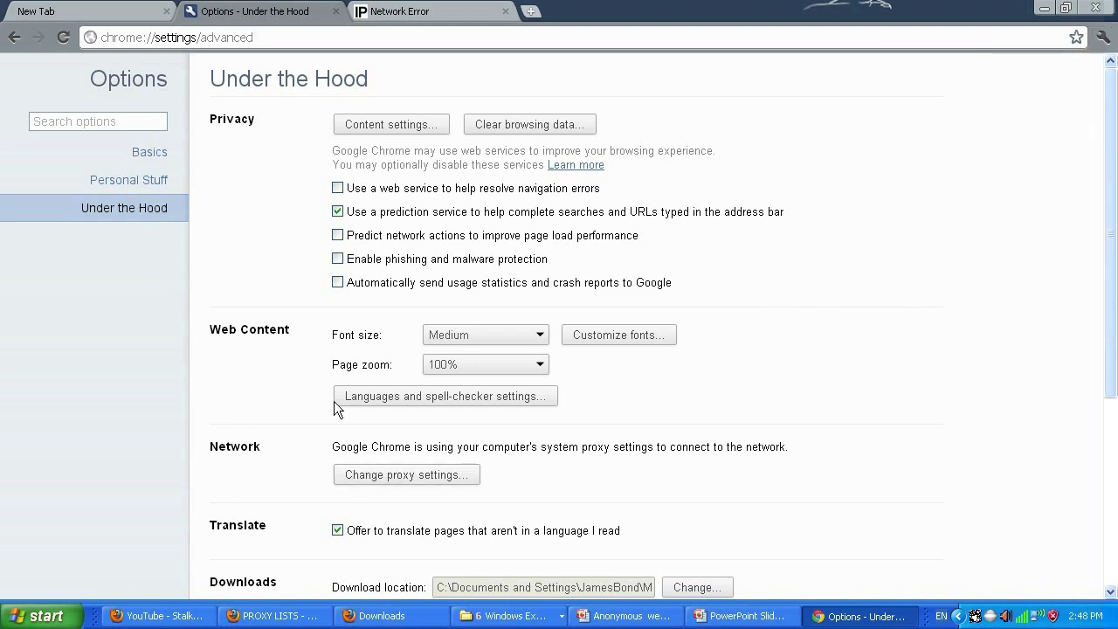
left_click(418, 477)
left_click(363, 428)
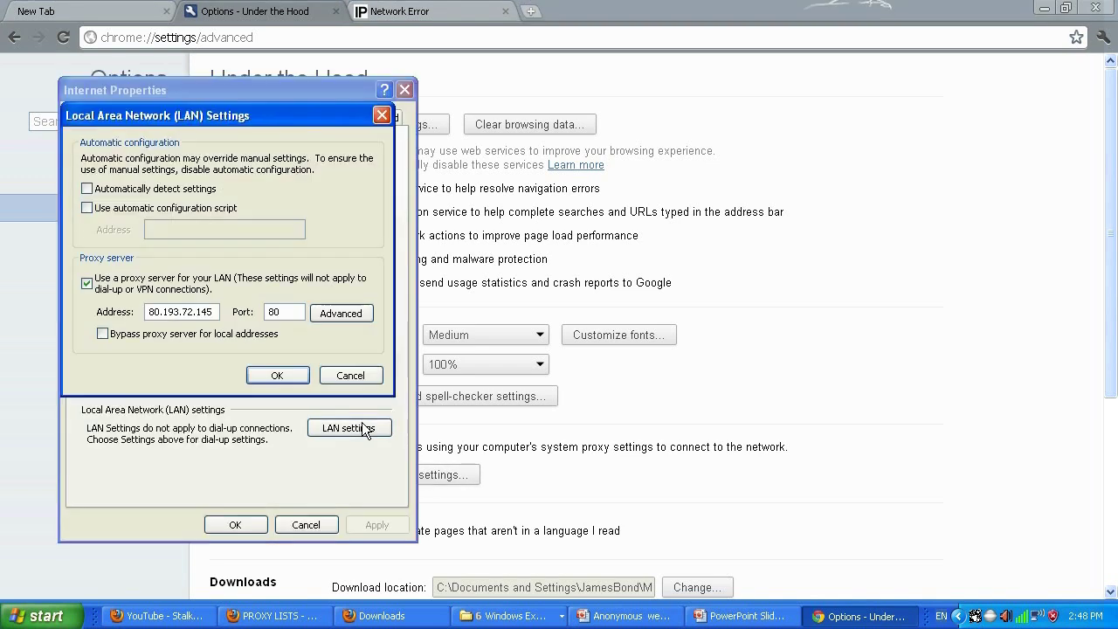
Set the LAN proxy address to 187.44.99.77 and its port to 3128, and confirm both settings dialogs.
double_click(211, 311)
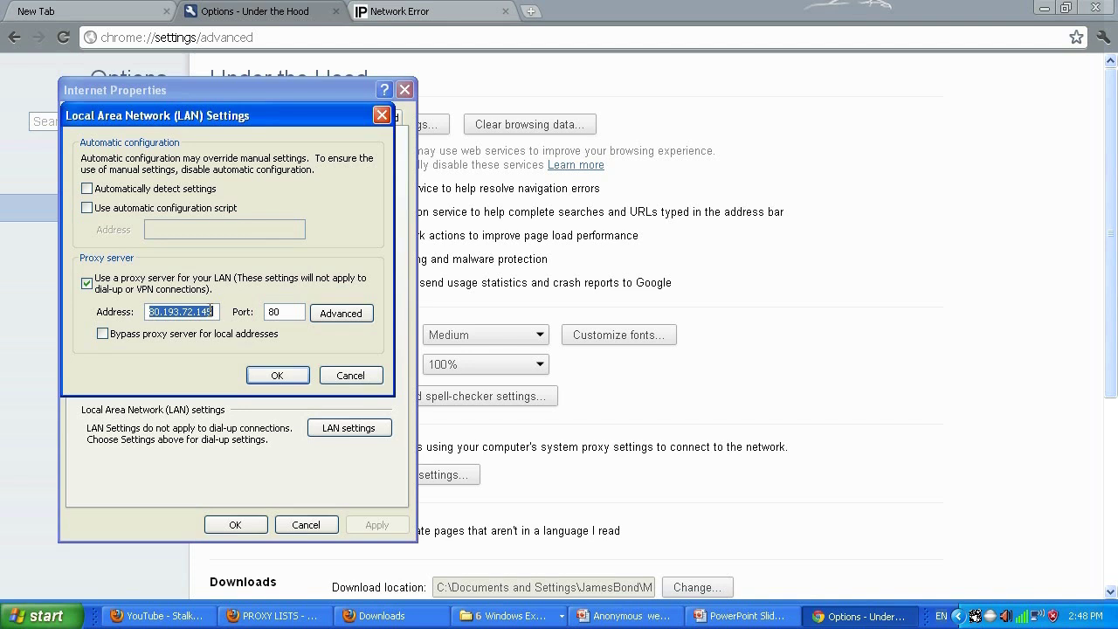
type("44.99.77:3128")
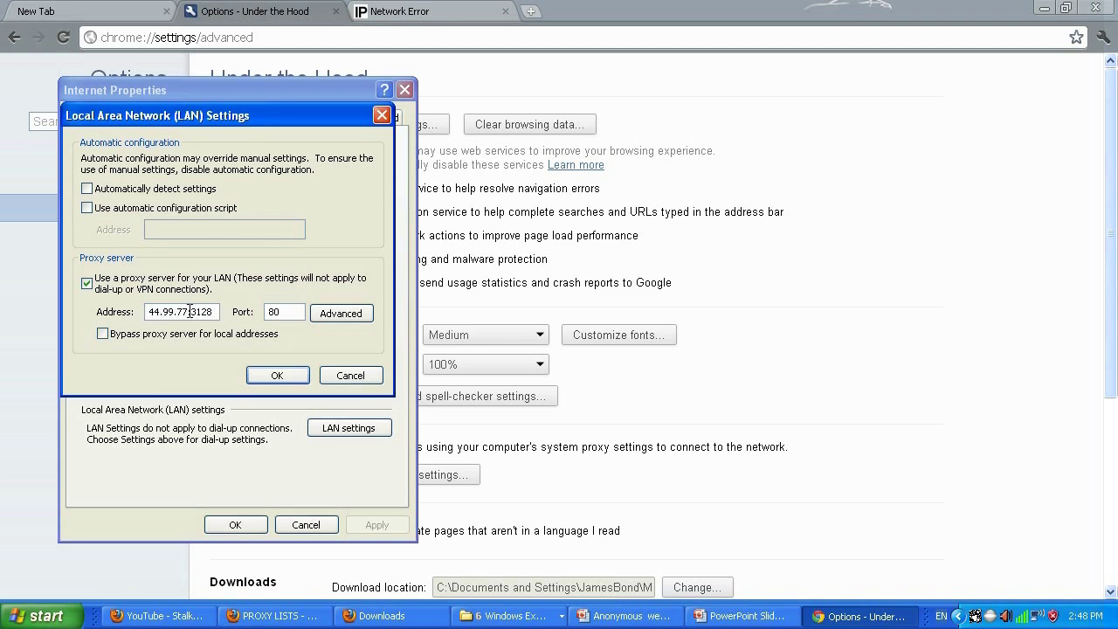
left_click_drag(189, 312, 229, 313)
key("ctrl+x")
key("Tab")
type("3128")
left_click(199, 312)
left_click(279, 380)
left_click(249, 525)
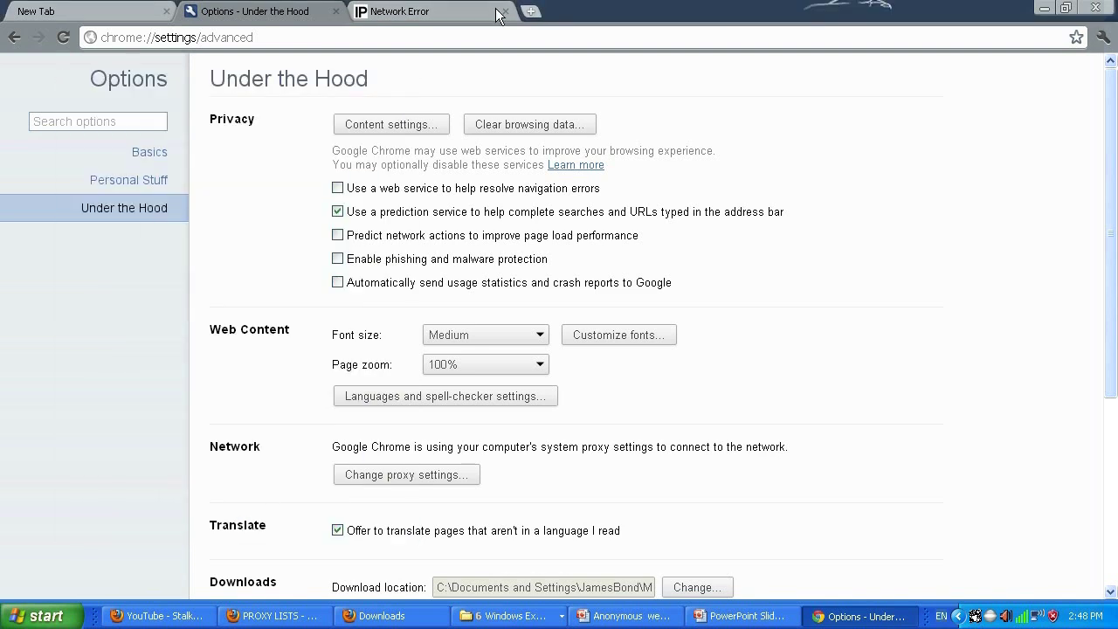
Load whatismyipaddress.com again in its existing tab and highlight the reported IP address.
left_click(379, 11)
left_click(242, 35)
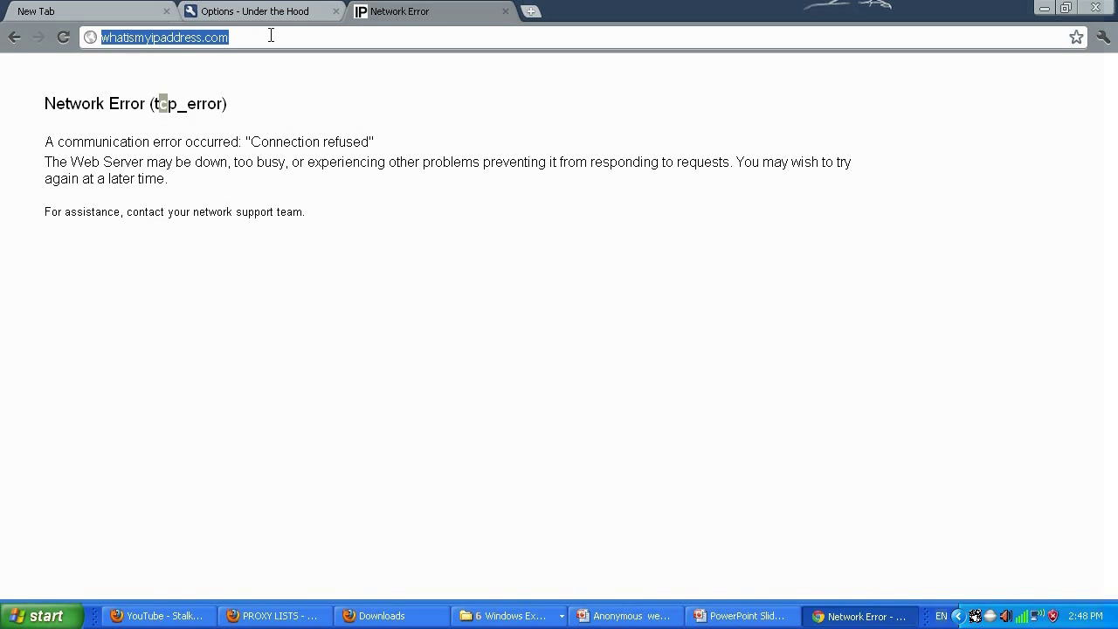
key("Return")
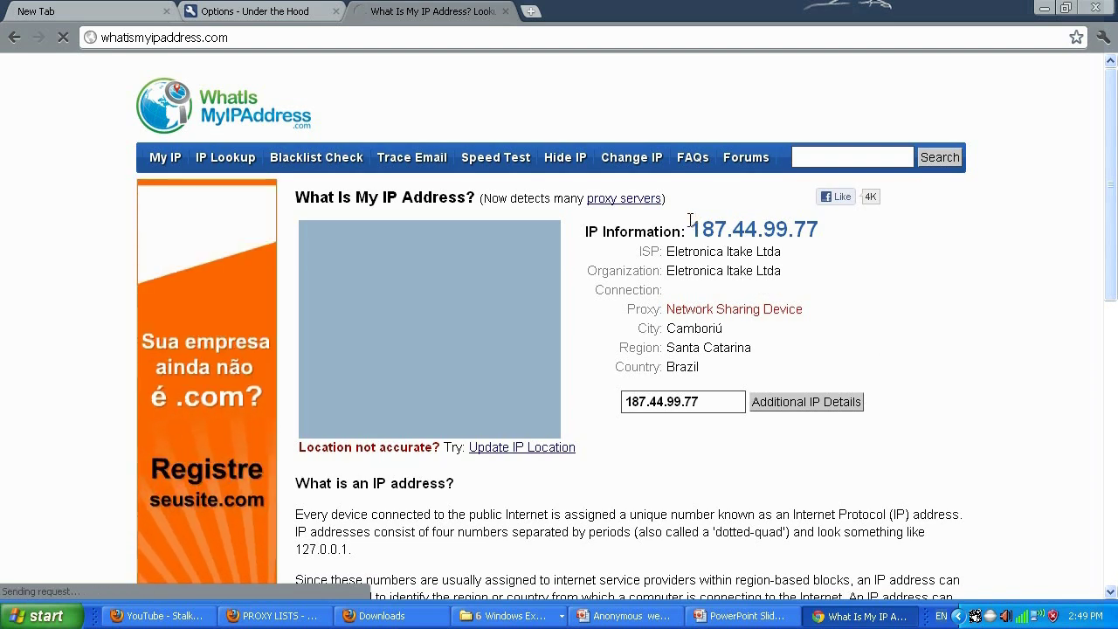
left_click_drag(690, 225, 822, 234)
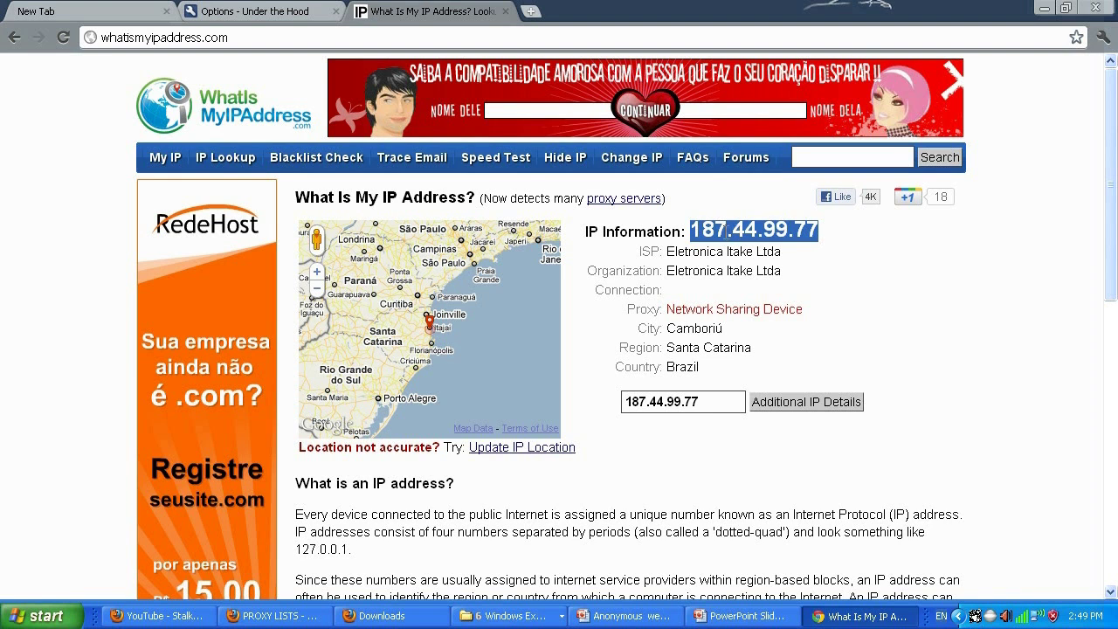
left_click(692, 230)
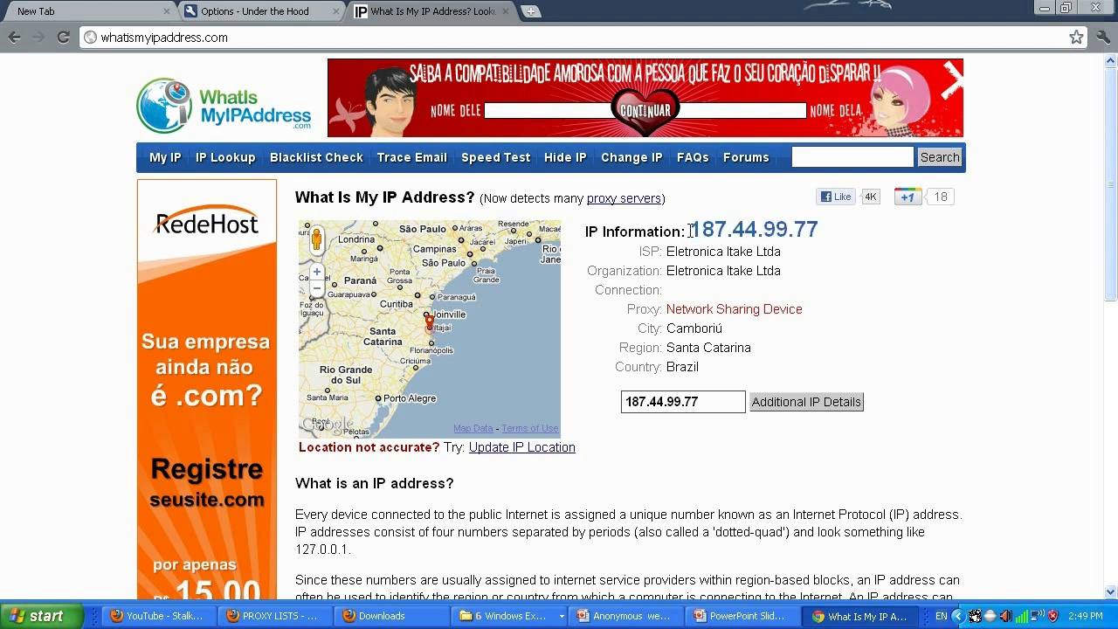
double_click(818, 230)
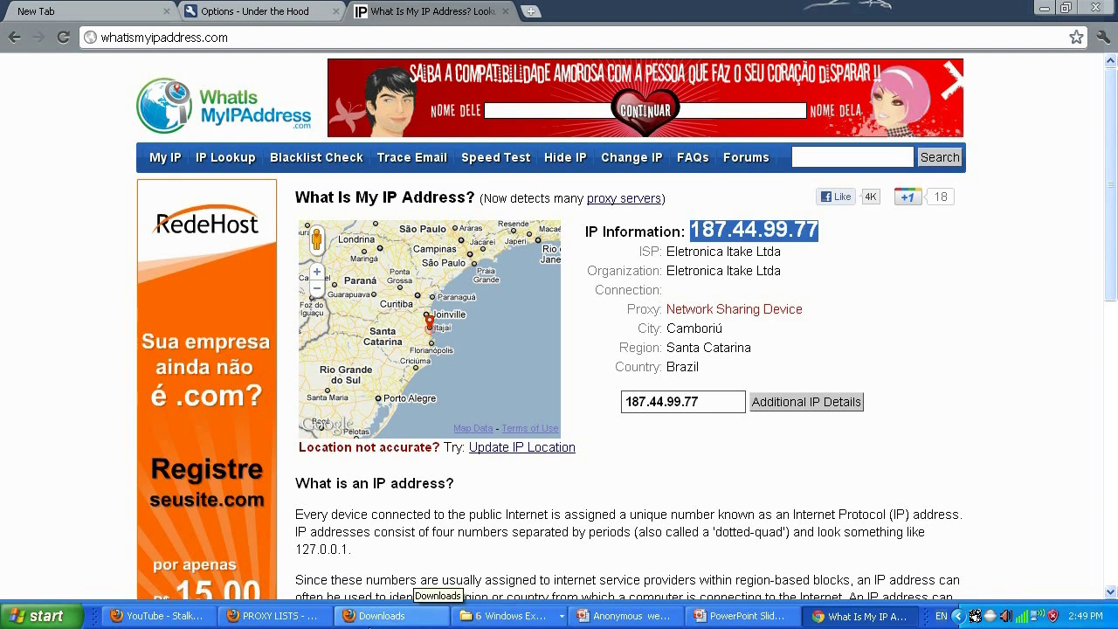
Return to the proxy list in Firefox and copy the anonymous entry 213.234.22.62:8080.
left_click(297, 622)
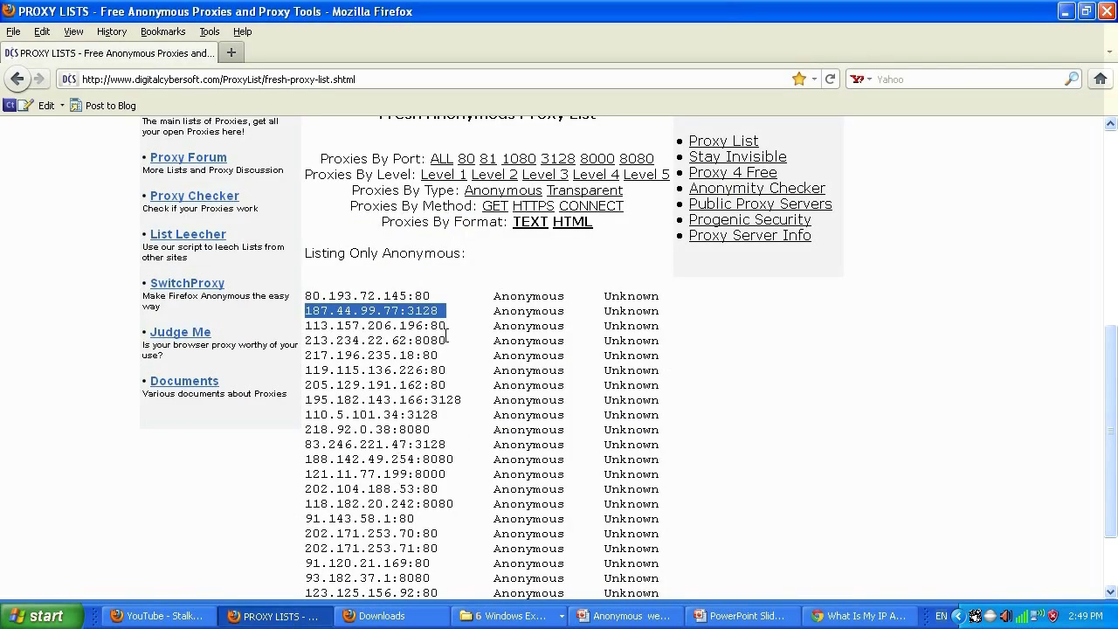
left_click(446, 337)
left_click_drag(366, 336, 306, 342)
left_click(405, 339)
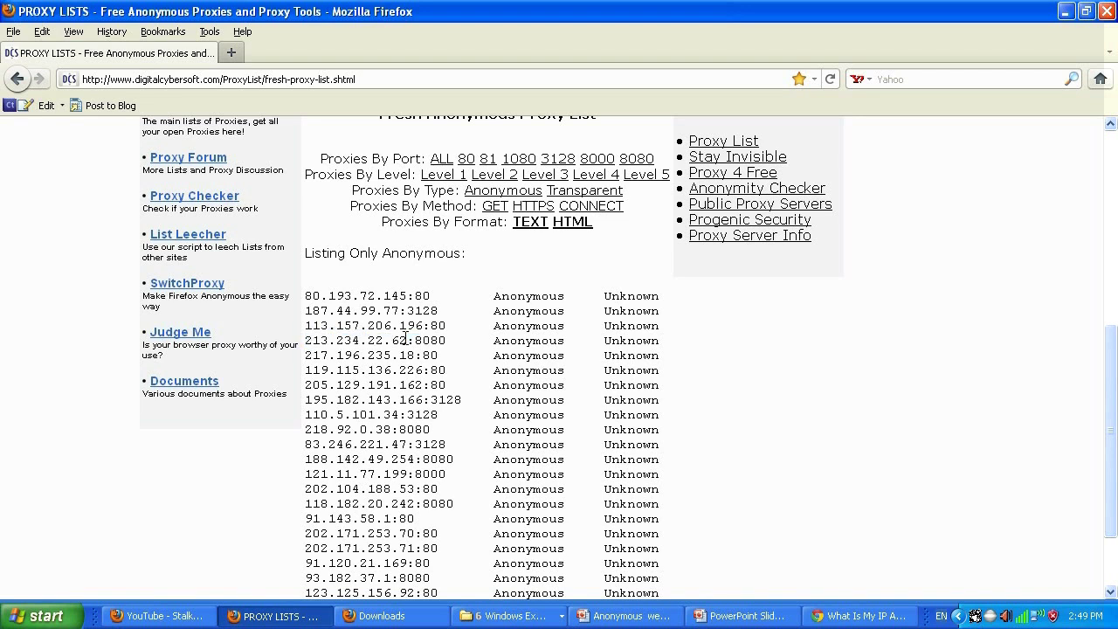
left_click_drag(405, 339, 306, 341)
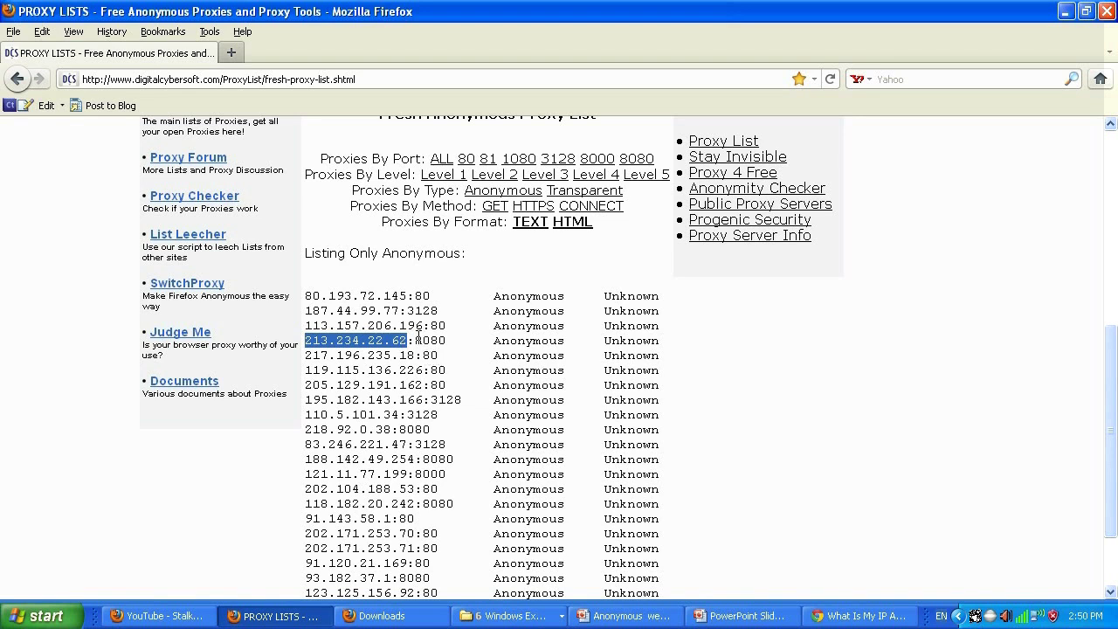
left_click_drag(414, 339, 307, 340)
left_click(454, 338)
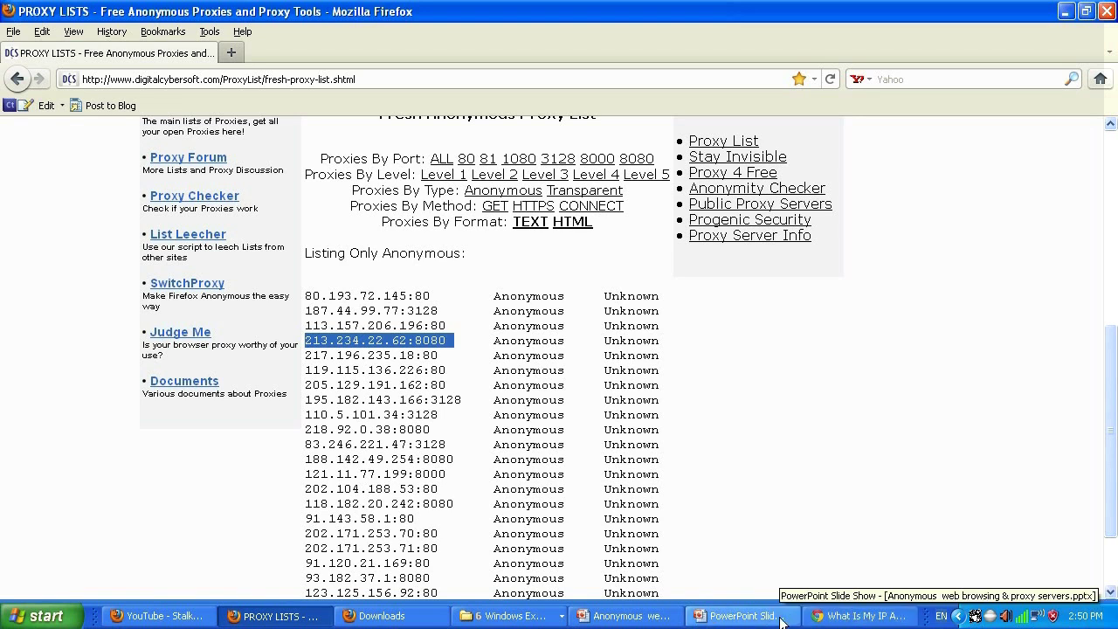
Switch to Google Chrome and reopen the Local Area Network settings from the browser's network options.
left_click(856, 616)
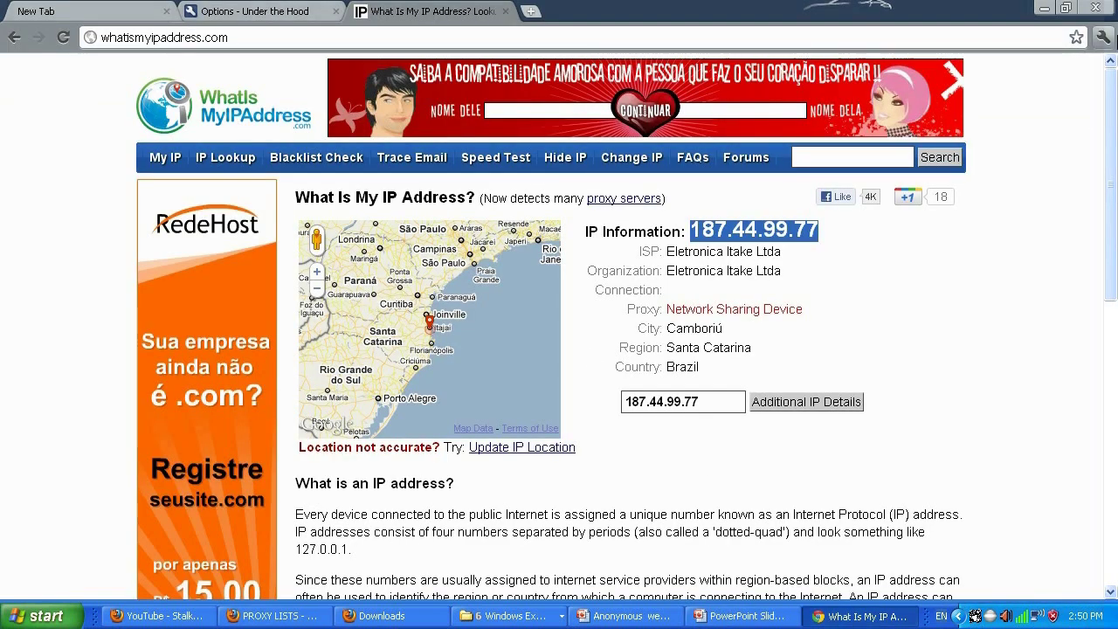
left_click(1103, 37)
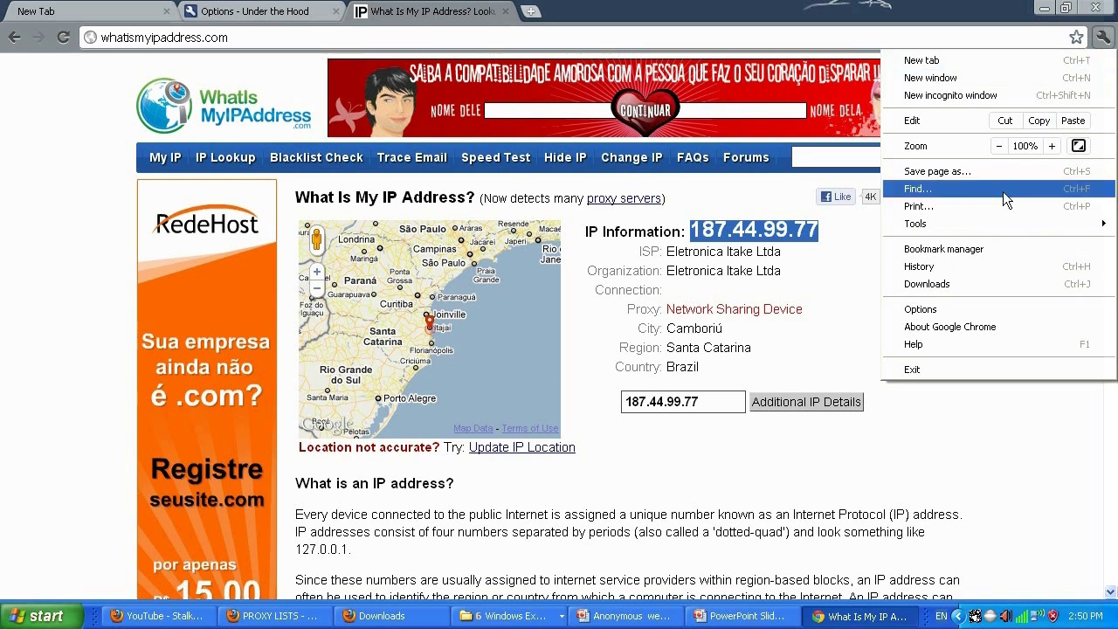
left_click(952, 312)
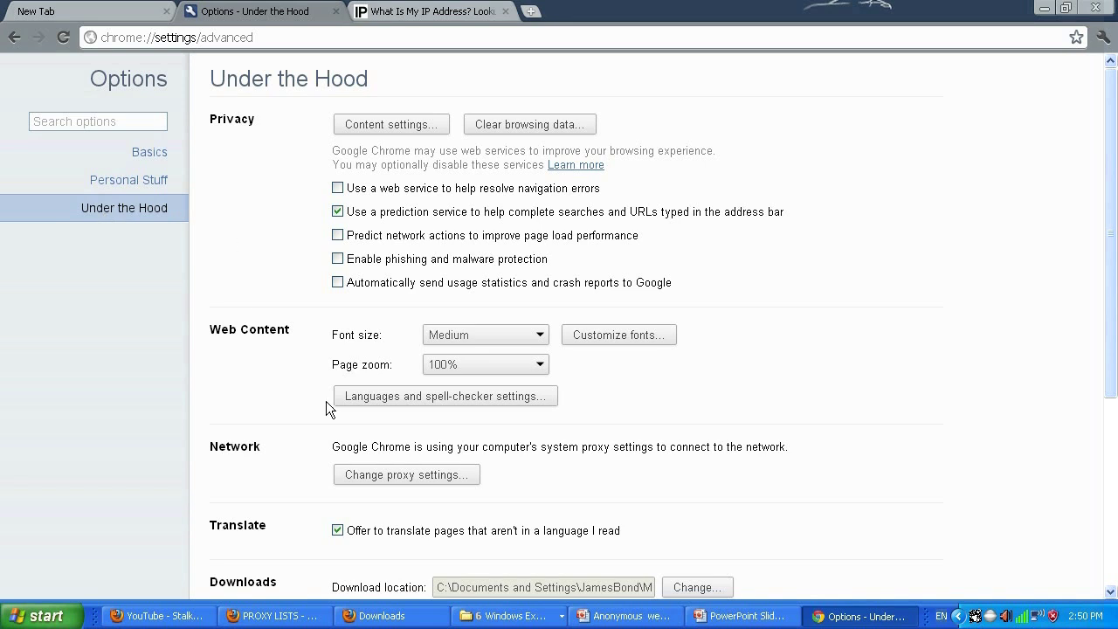
left_click(396, 476)
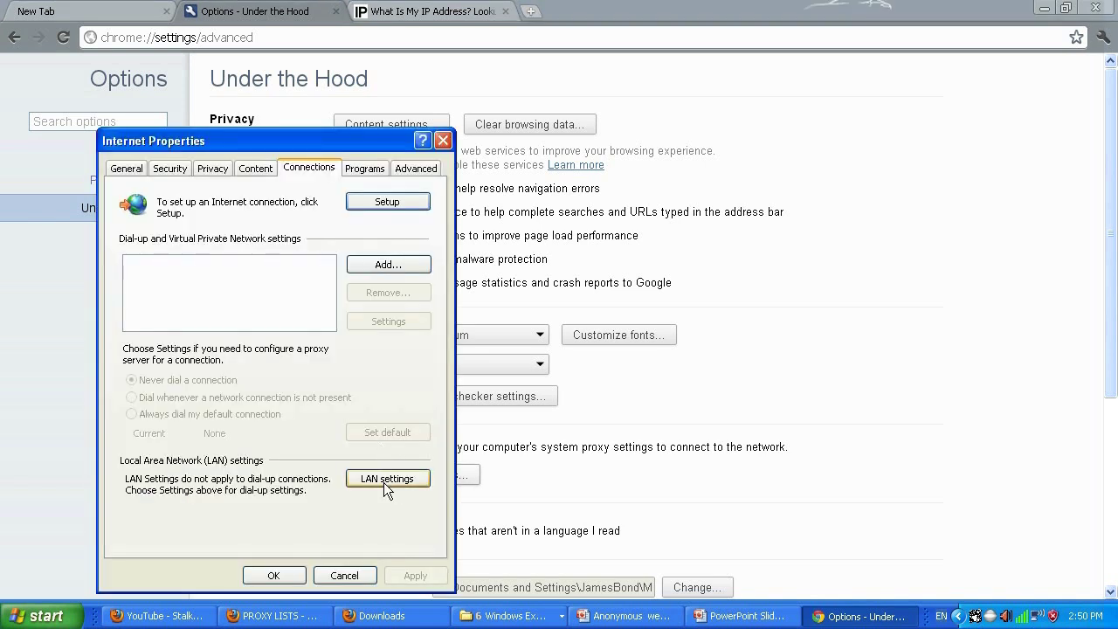
left_click(383, 481)
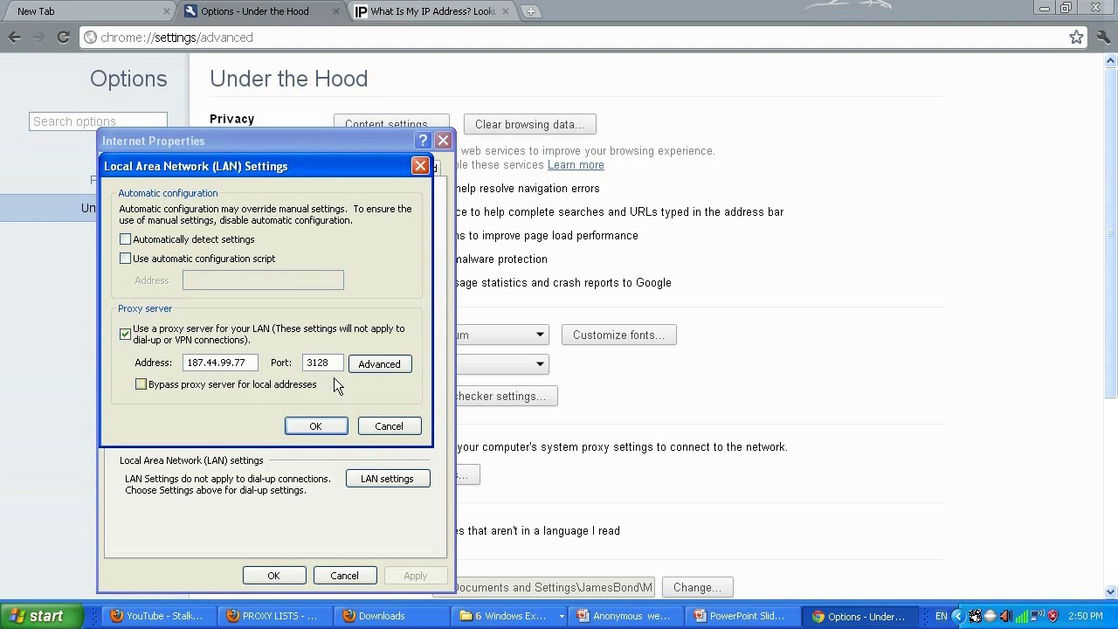
Change the LAN proxy to address 213.234.22.62 with port 8080 and confirm both settings dialogs.
left_click_drag(249, 364, 124, 364)
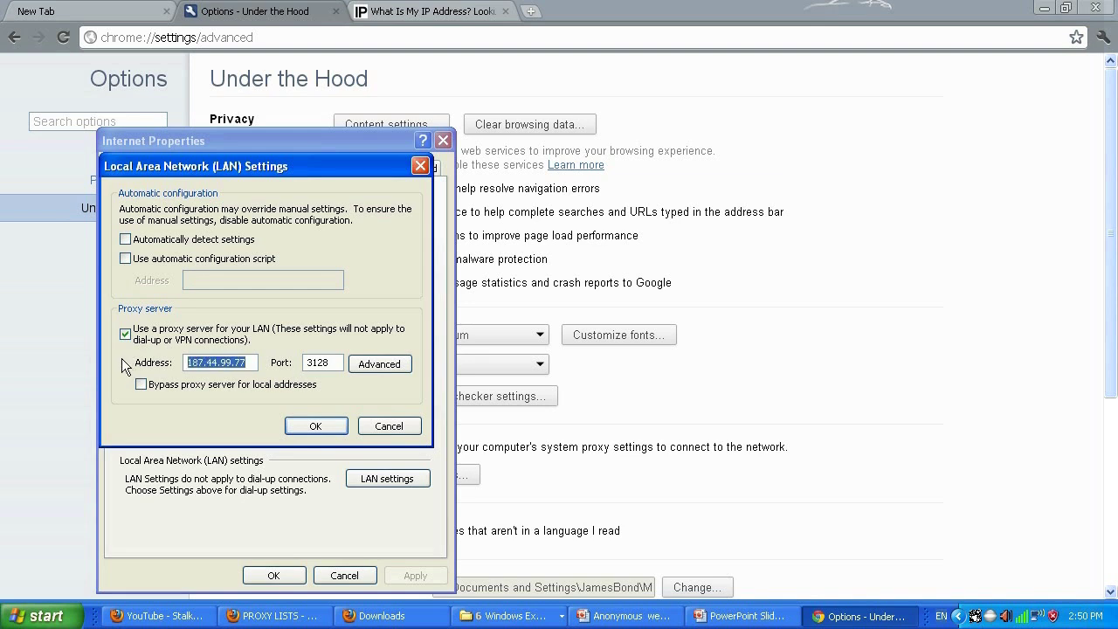
key("ctrl+v")
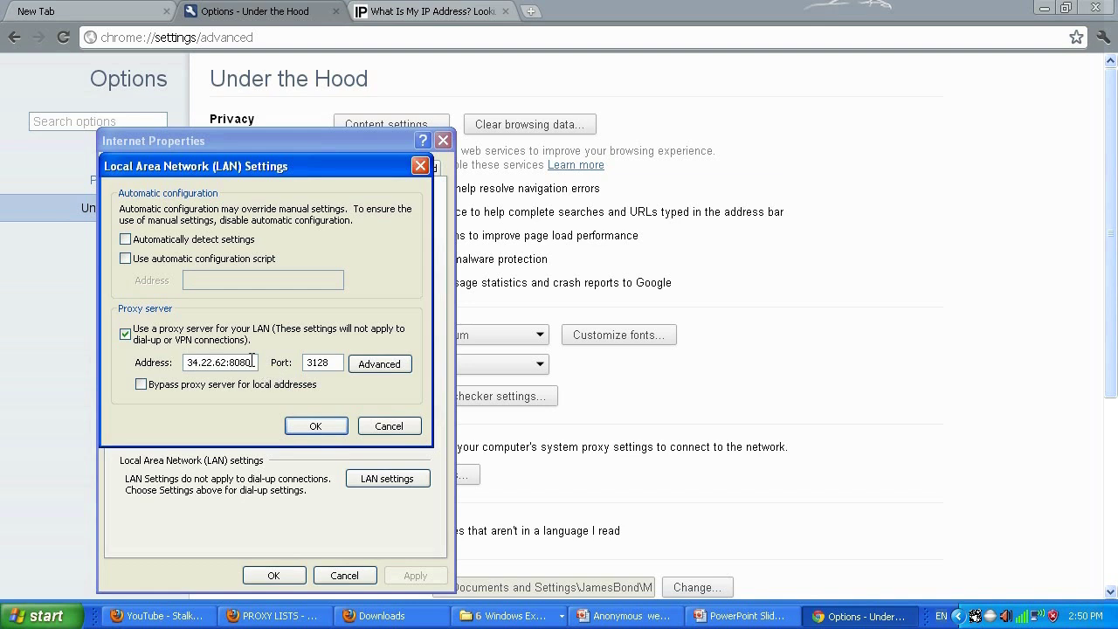
left_click_drag(251, 362, 229, 363)
key("BackSpace")
key("BackSpace")
left_click_drag(330, 362, 292, 358)
type("8080")
left_click(331, 426)
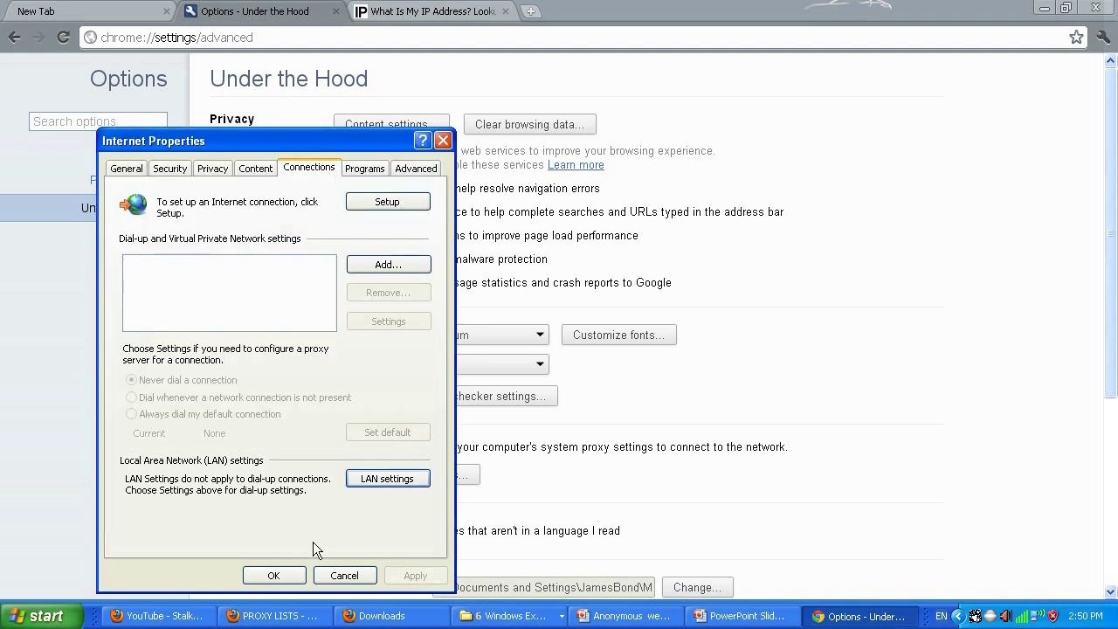
left_click(291, 574)
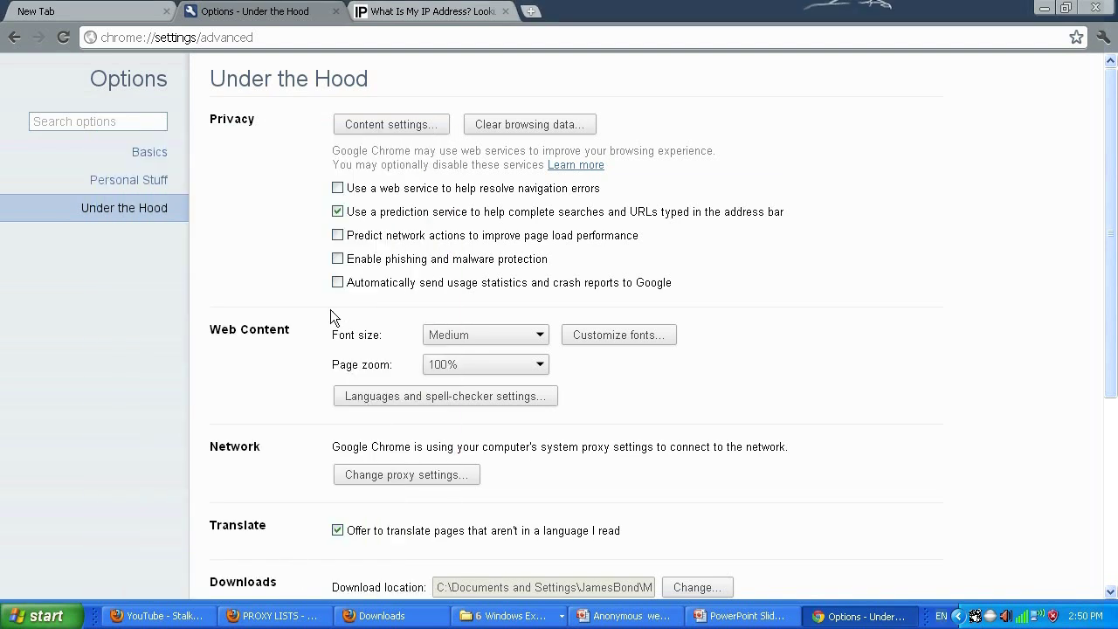
Reload the open whatismyipaddress.com page to check the IP address under the changed proxy.
left_click(454, 11)
left_click(67, 253)
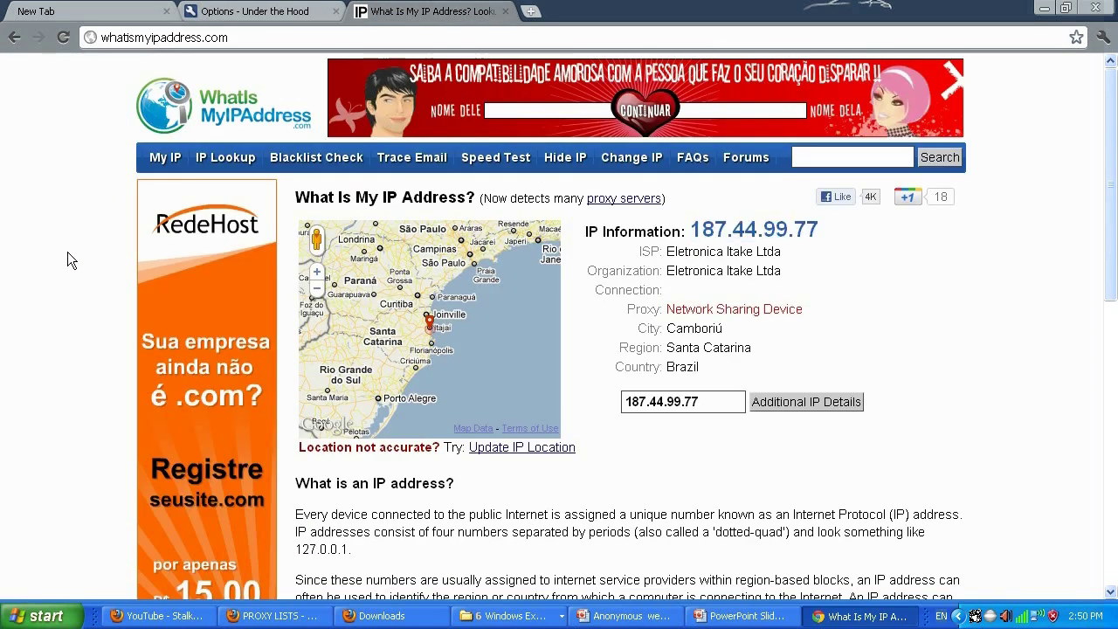
right_click(68, 252)
left_click(94, 291)
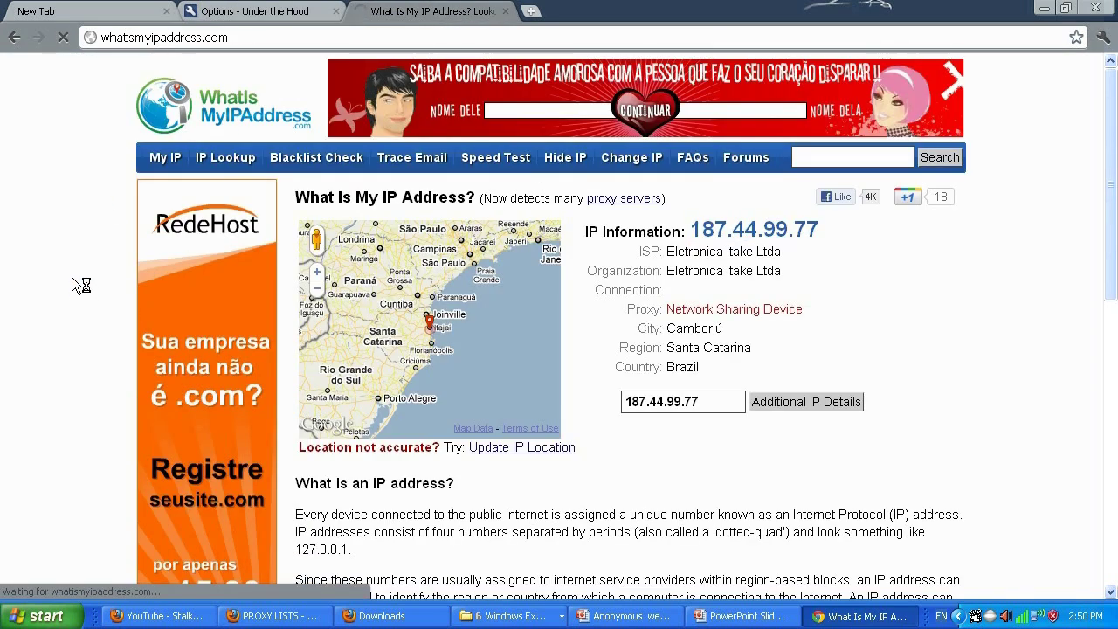